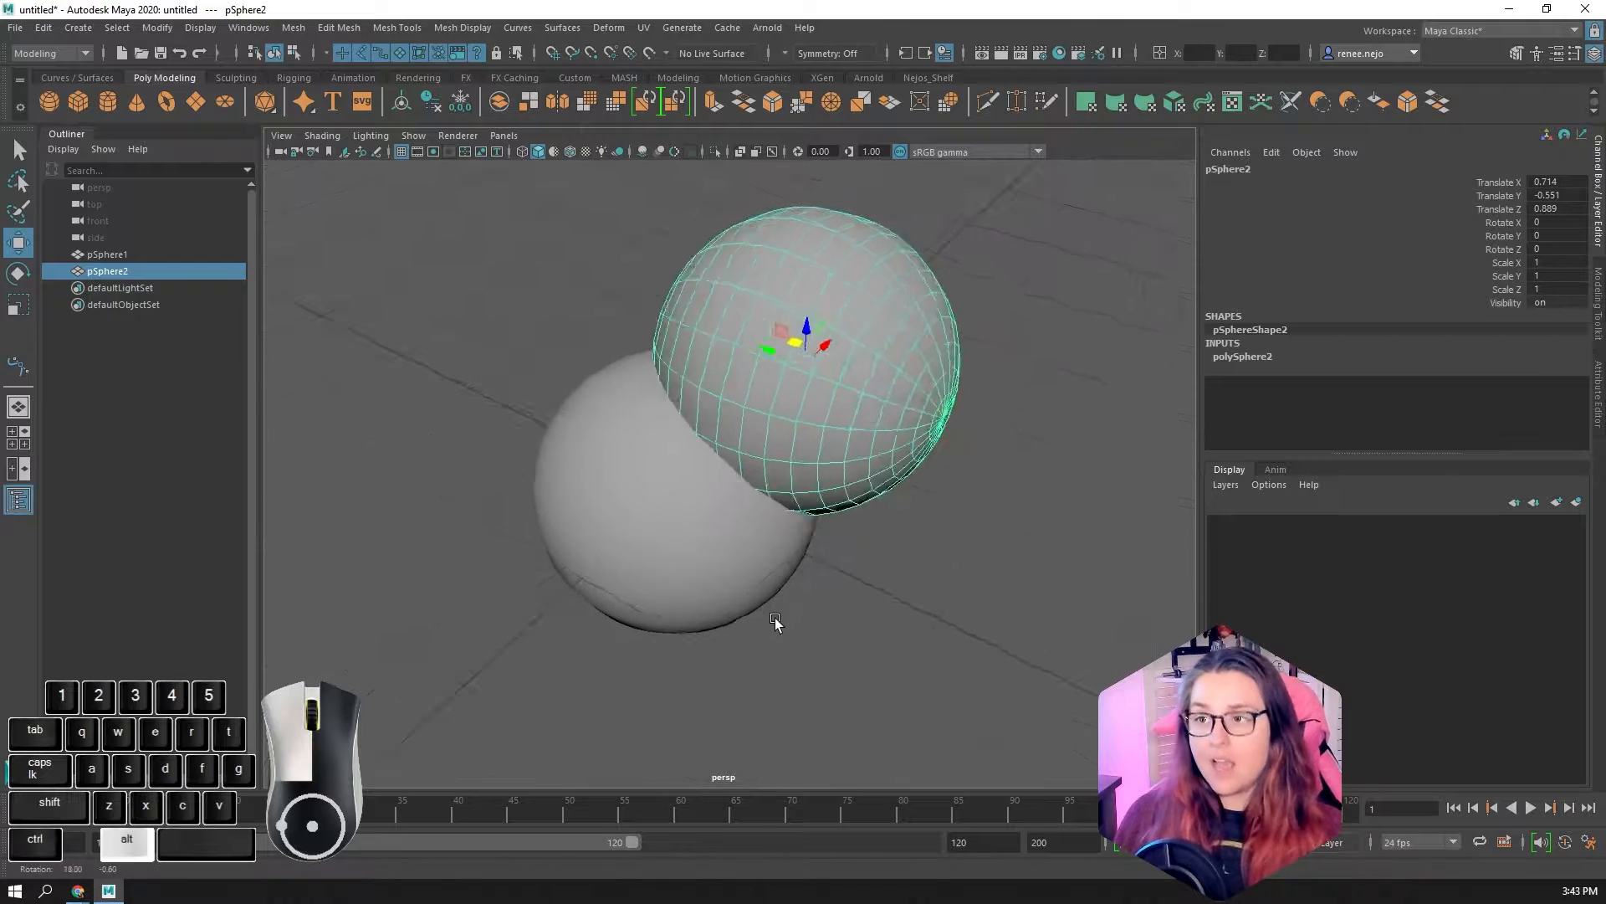
Select each of the two overlapping spheres in turn and examine how they intersect from different angles.
{"action": "left_click", "coordinate": [700, 560]}
{"action": "left_click_drag", "start_coordinate": [867, 662], "coordinate": [794, 394], "text": "alt"}
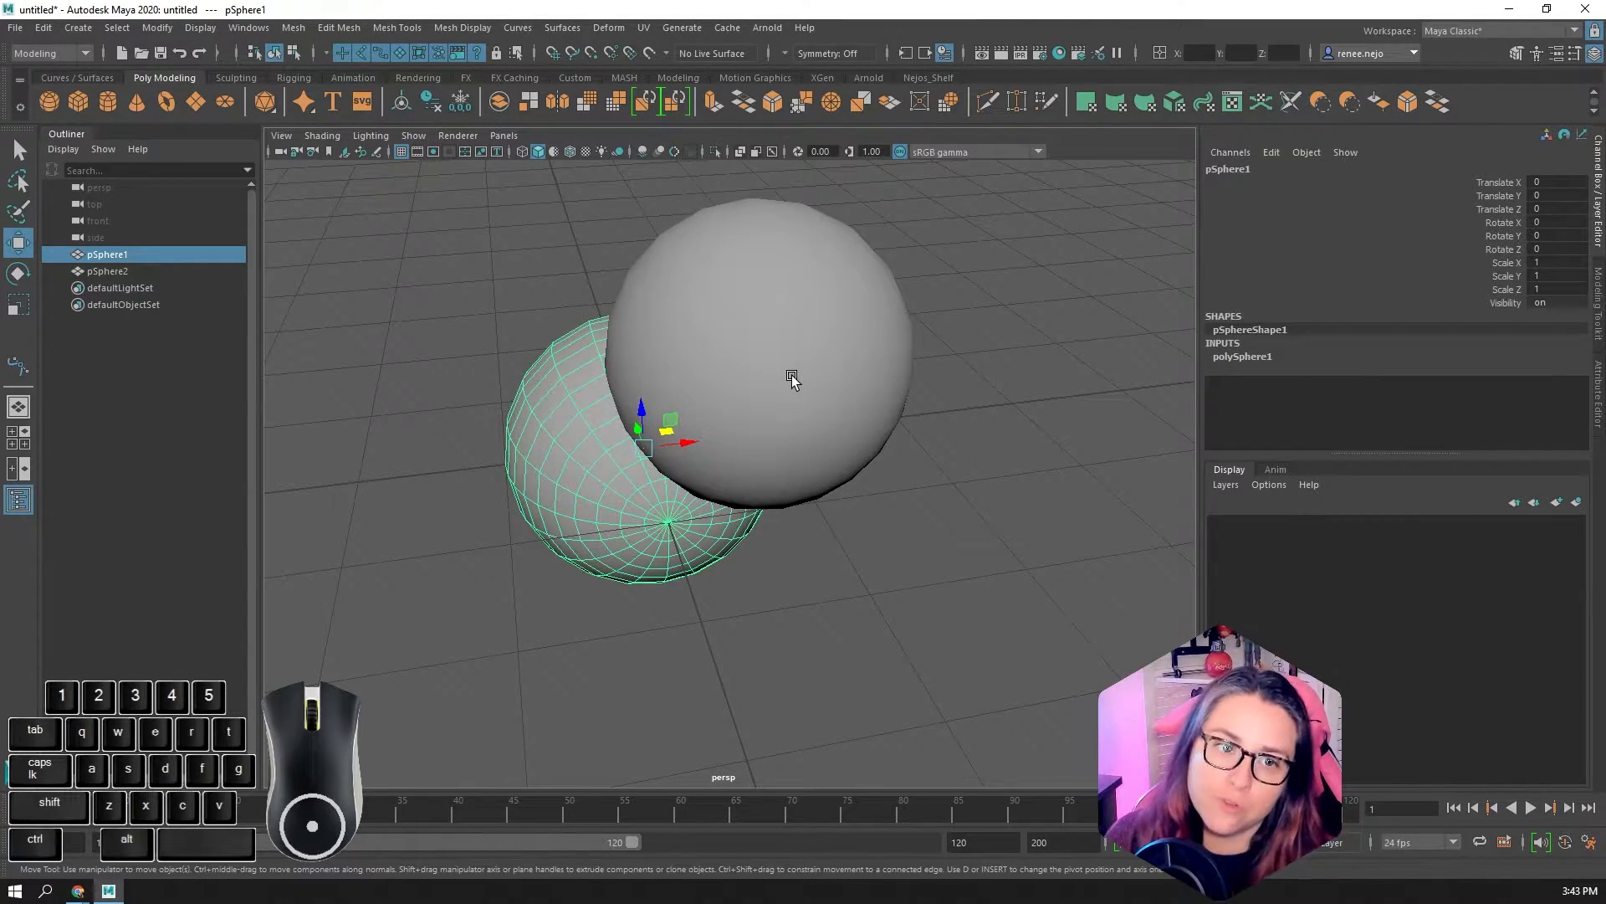
{"action": "left_click", "coordinate": [791, 375]}
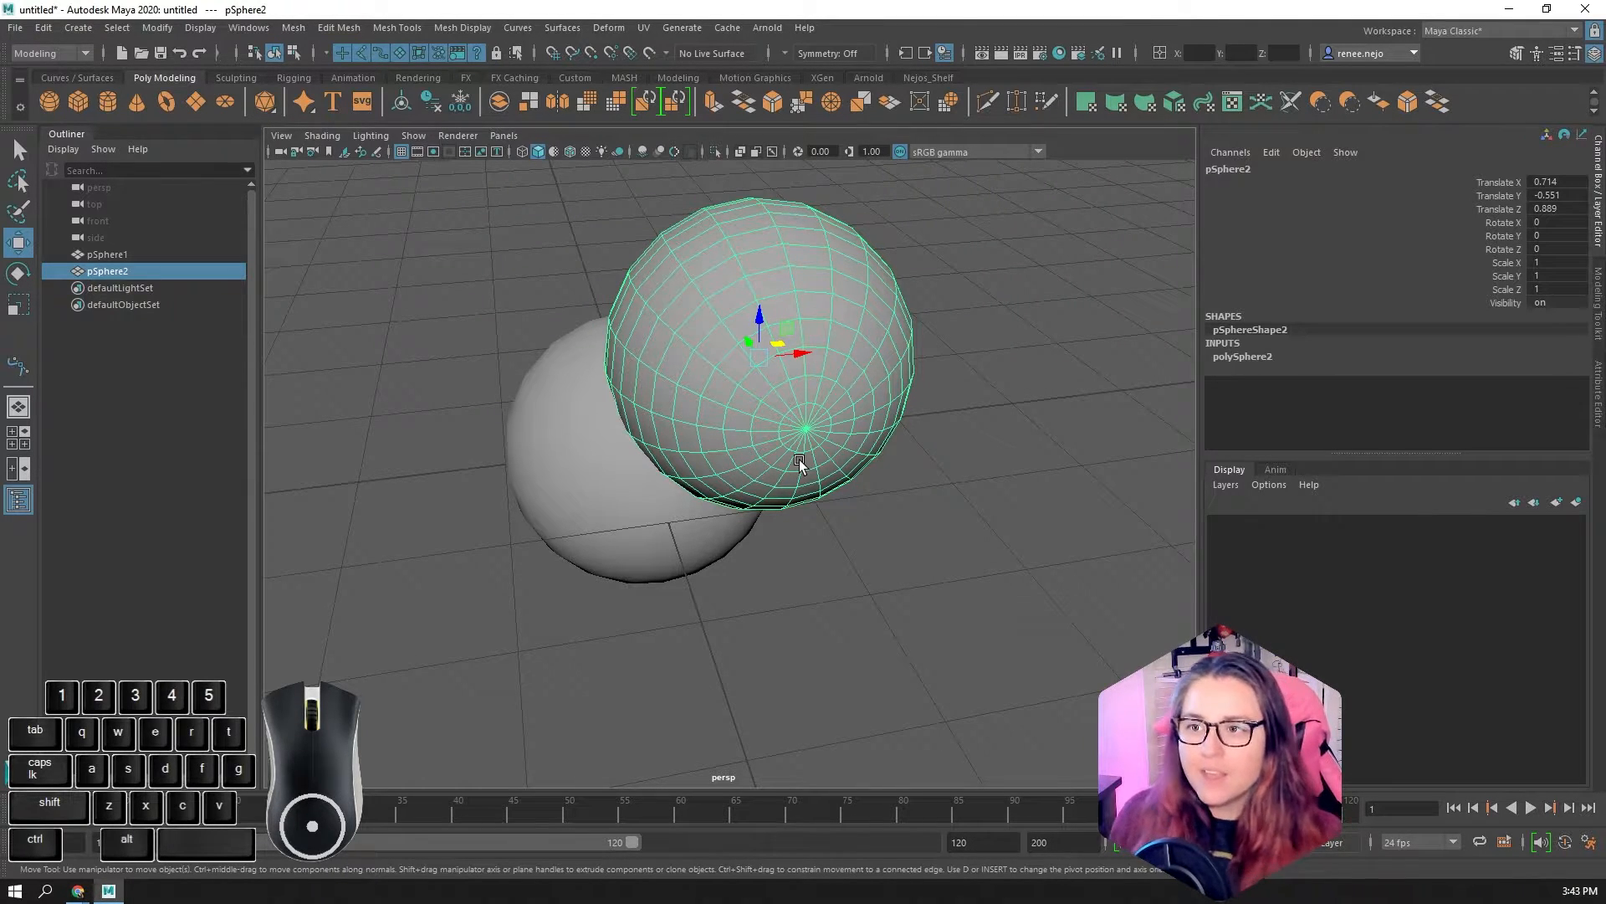
{"action": "left_click", "coordinate": [550, 444]}
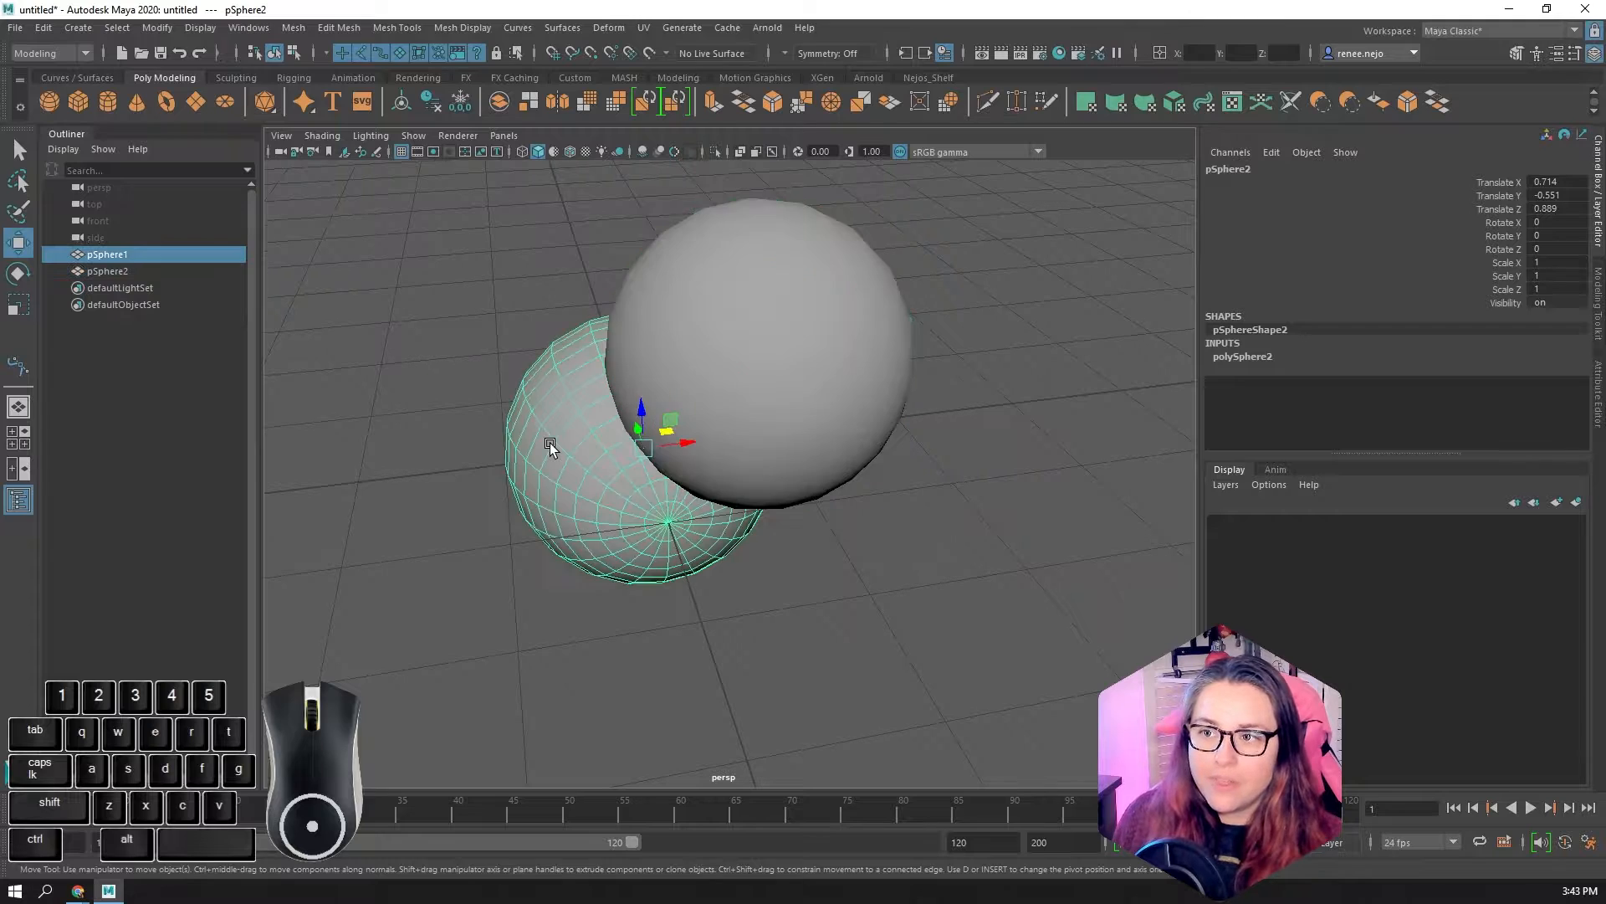
{"action": "left_click", "coordinate": [725, 400]}
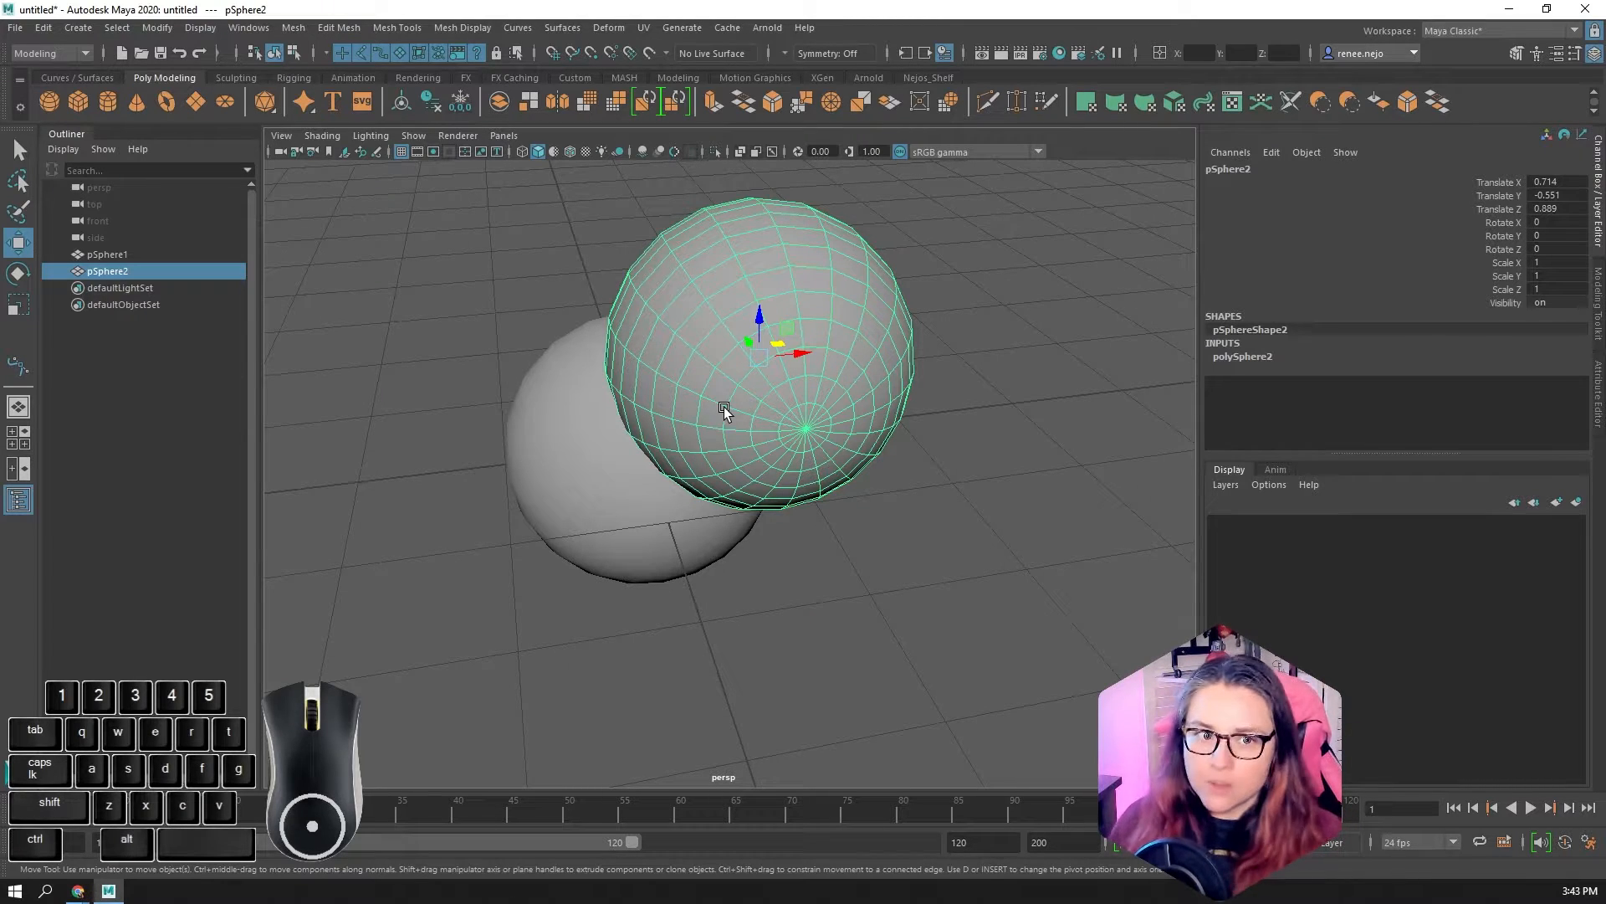
{"action": "left_click", "coordinate": [753, 560]}
{"action": "left_click_drag", "start_coordinate": [767, 580], "coordinate": [801, 631], "text": "alt"}
{"action": "left_click", "coordinate": [843, 422]}
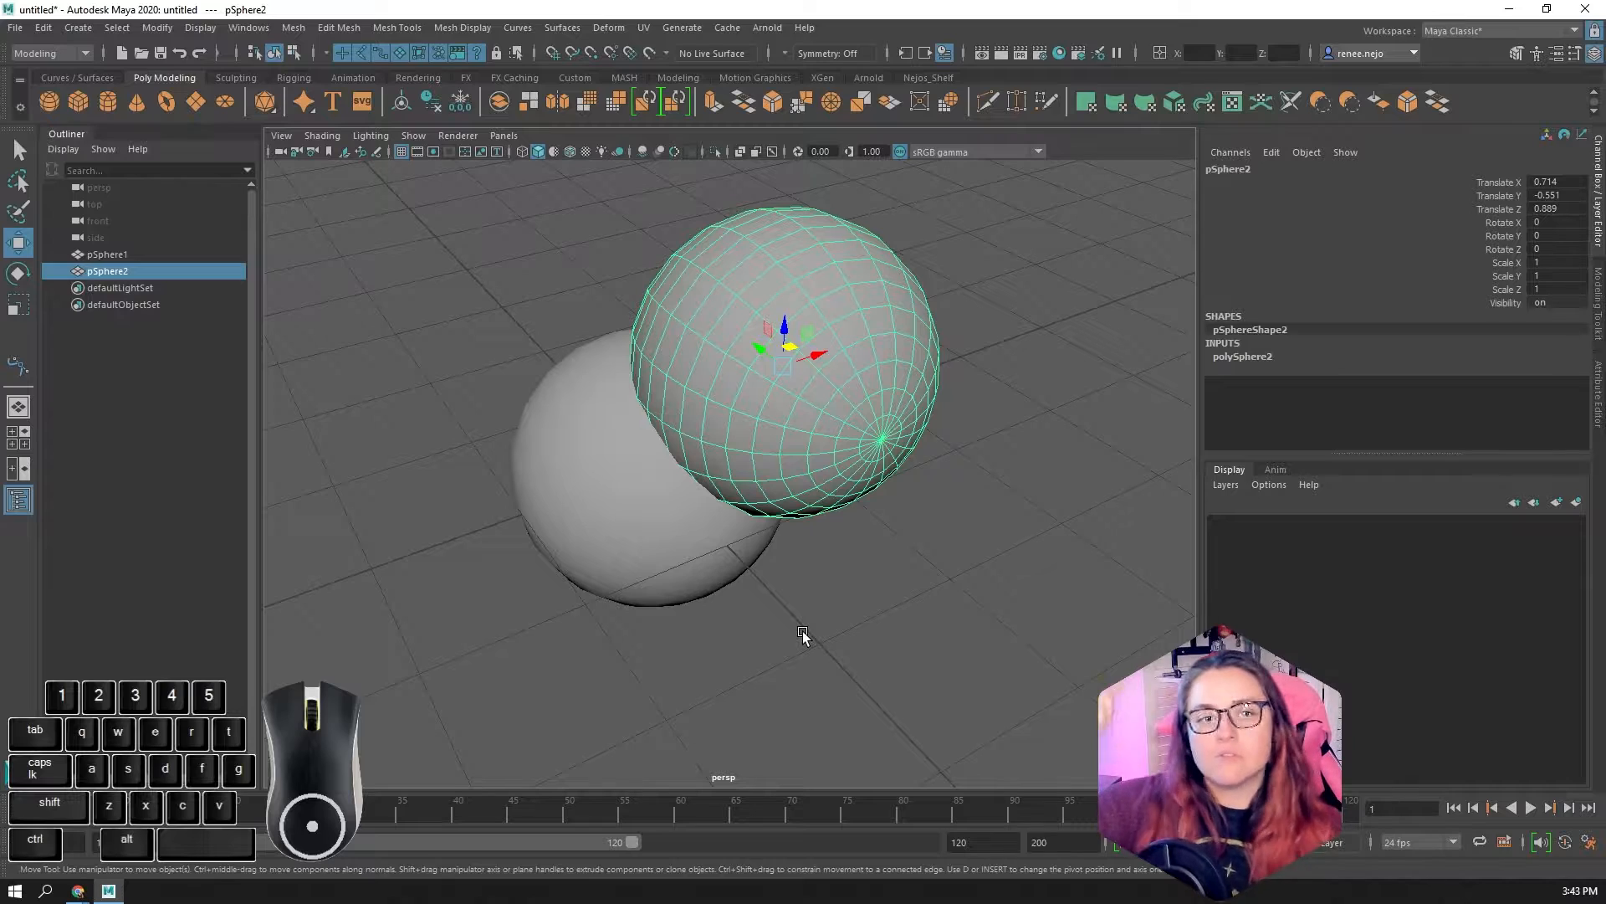
{"action": "left_click", "coordinate": [619, 370]}
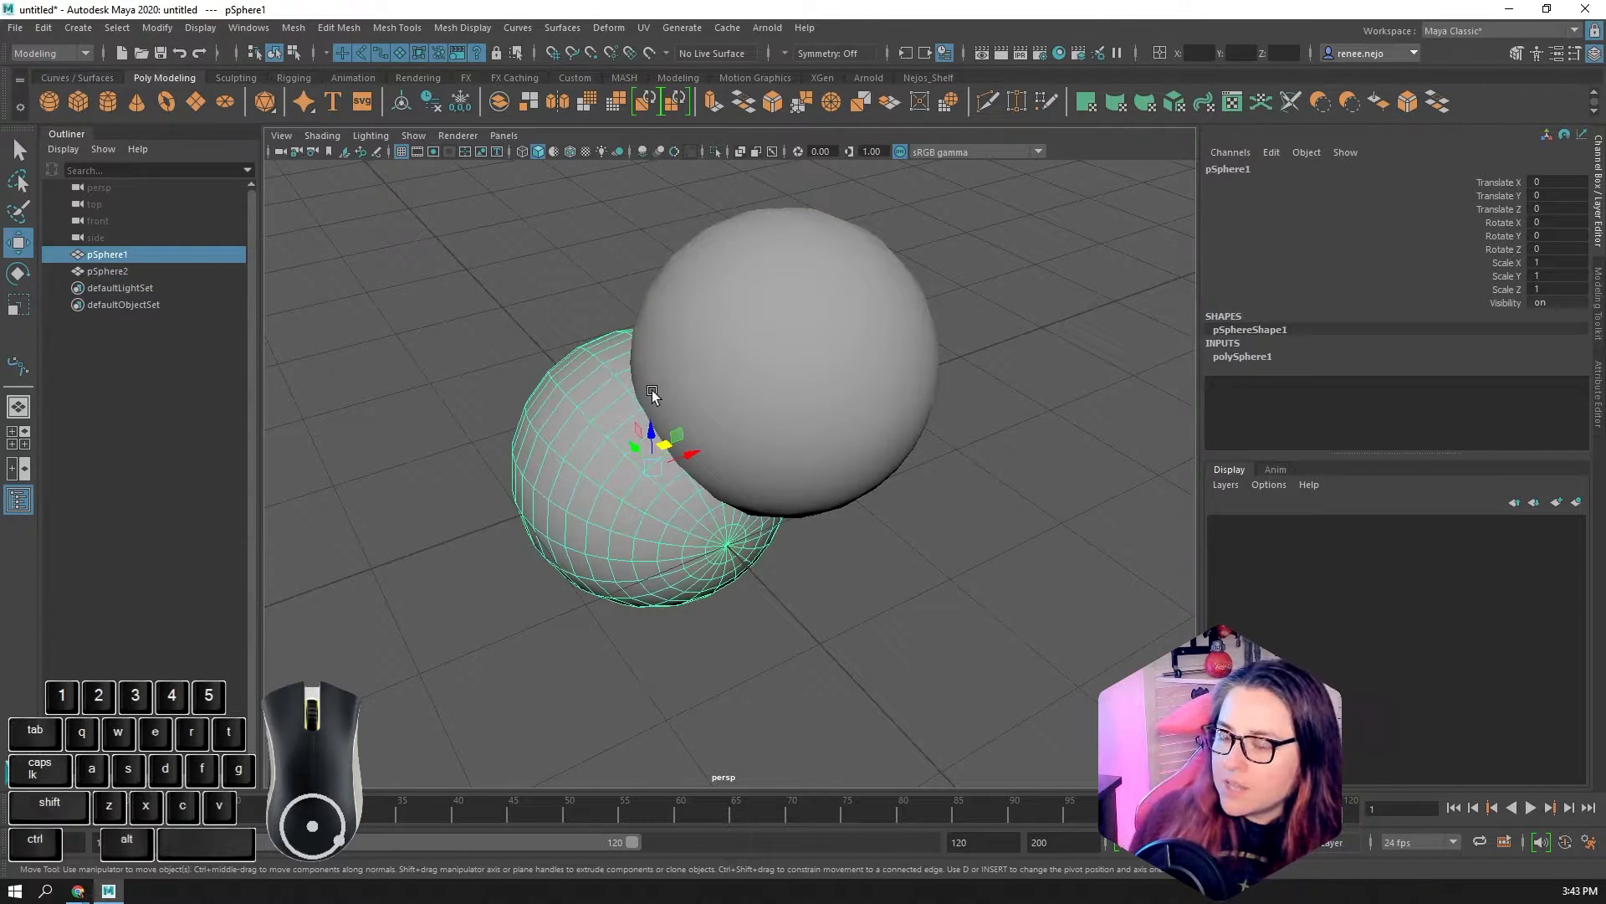
{"action": "left_click", "coordinate": [806, 355]}
{"action": "left_click_drag", "start_coordinate": [727, 472], "coordinate": [759, 563], "text": "alt"}
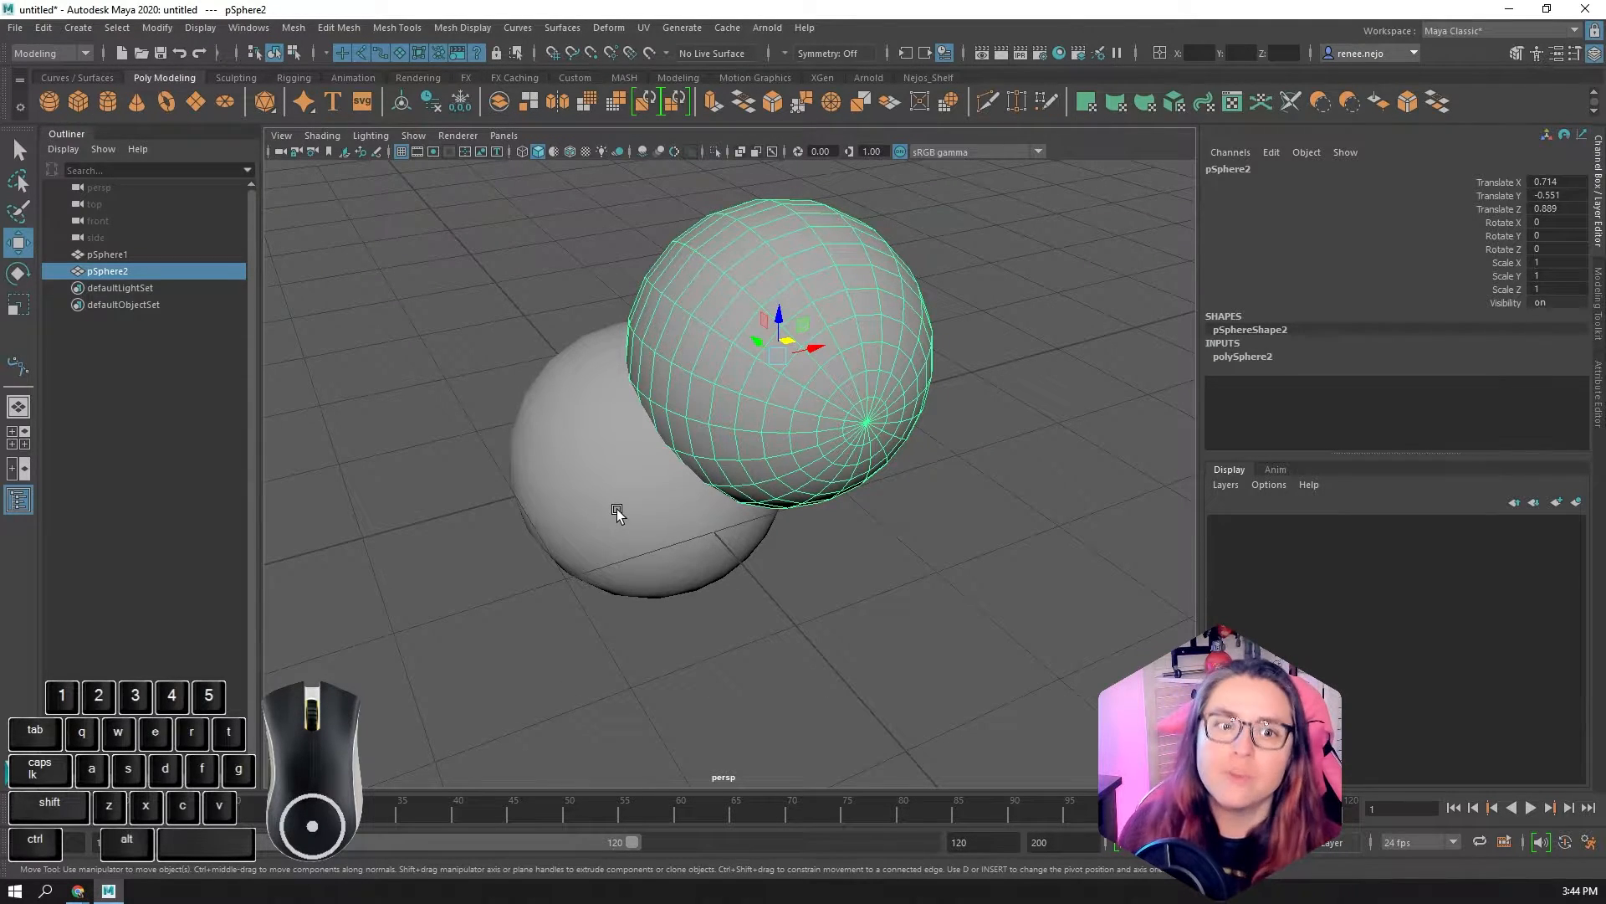
Subtract pSphere2 from pSphere1 with a Boolean Difference, selecting pSphere1 first.
{"action": "left_click", "coordinate": [488, 540]}
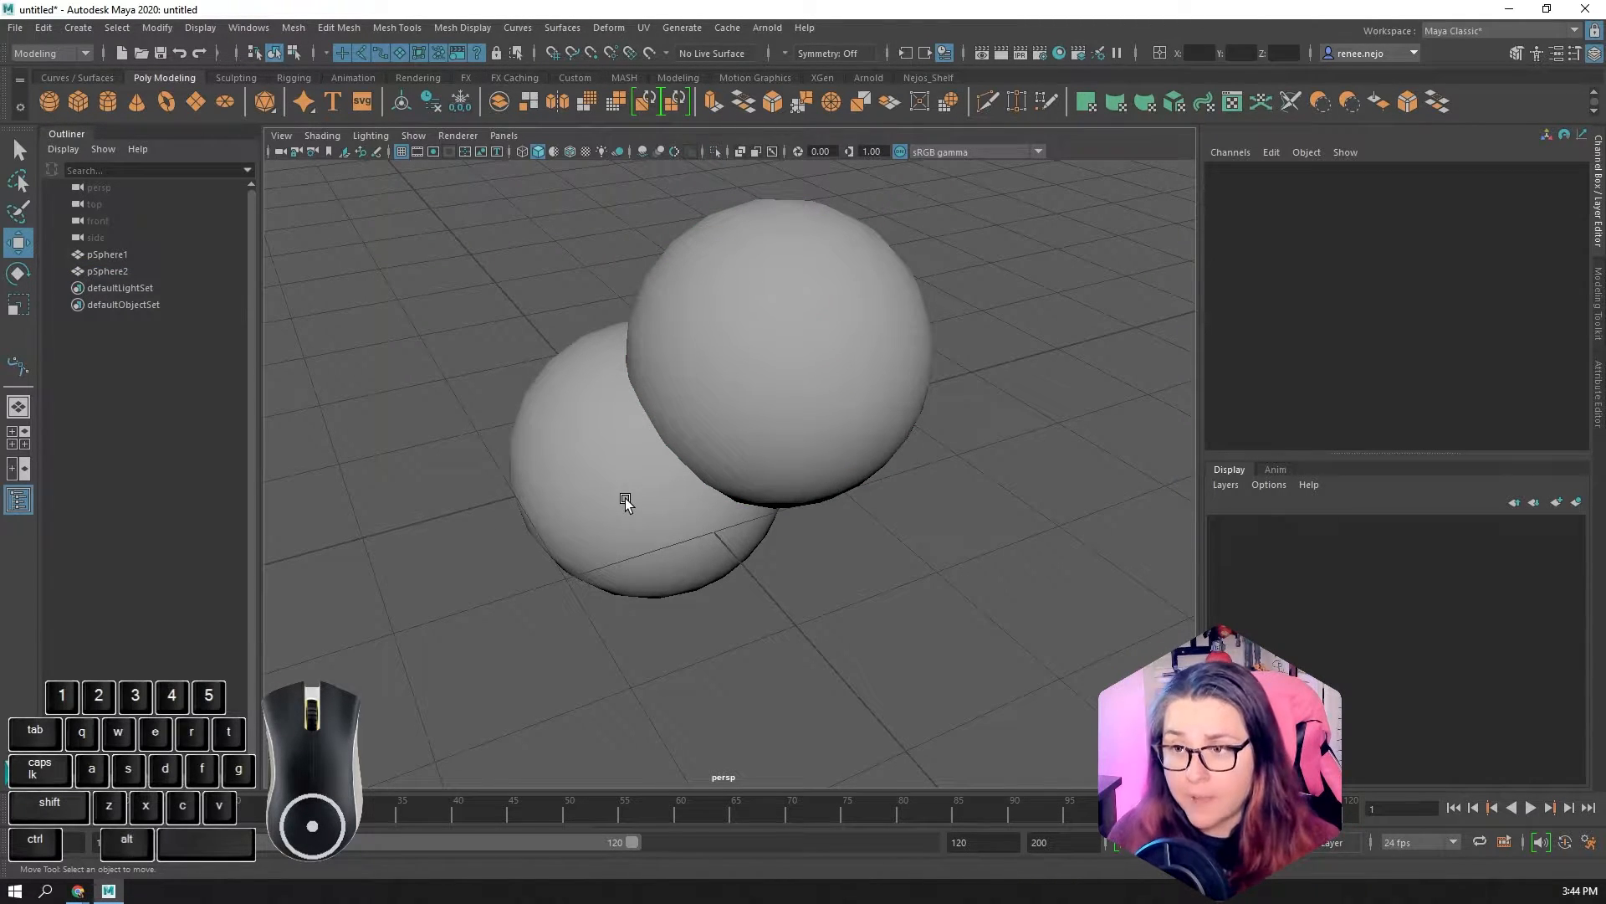
{"action": "left_click", "coordinate": [624, 499]}
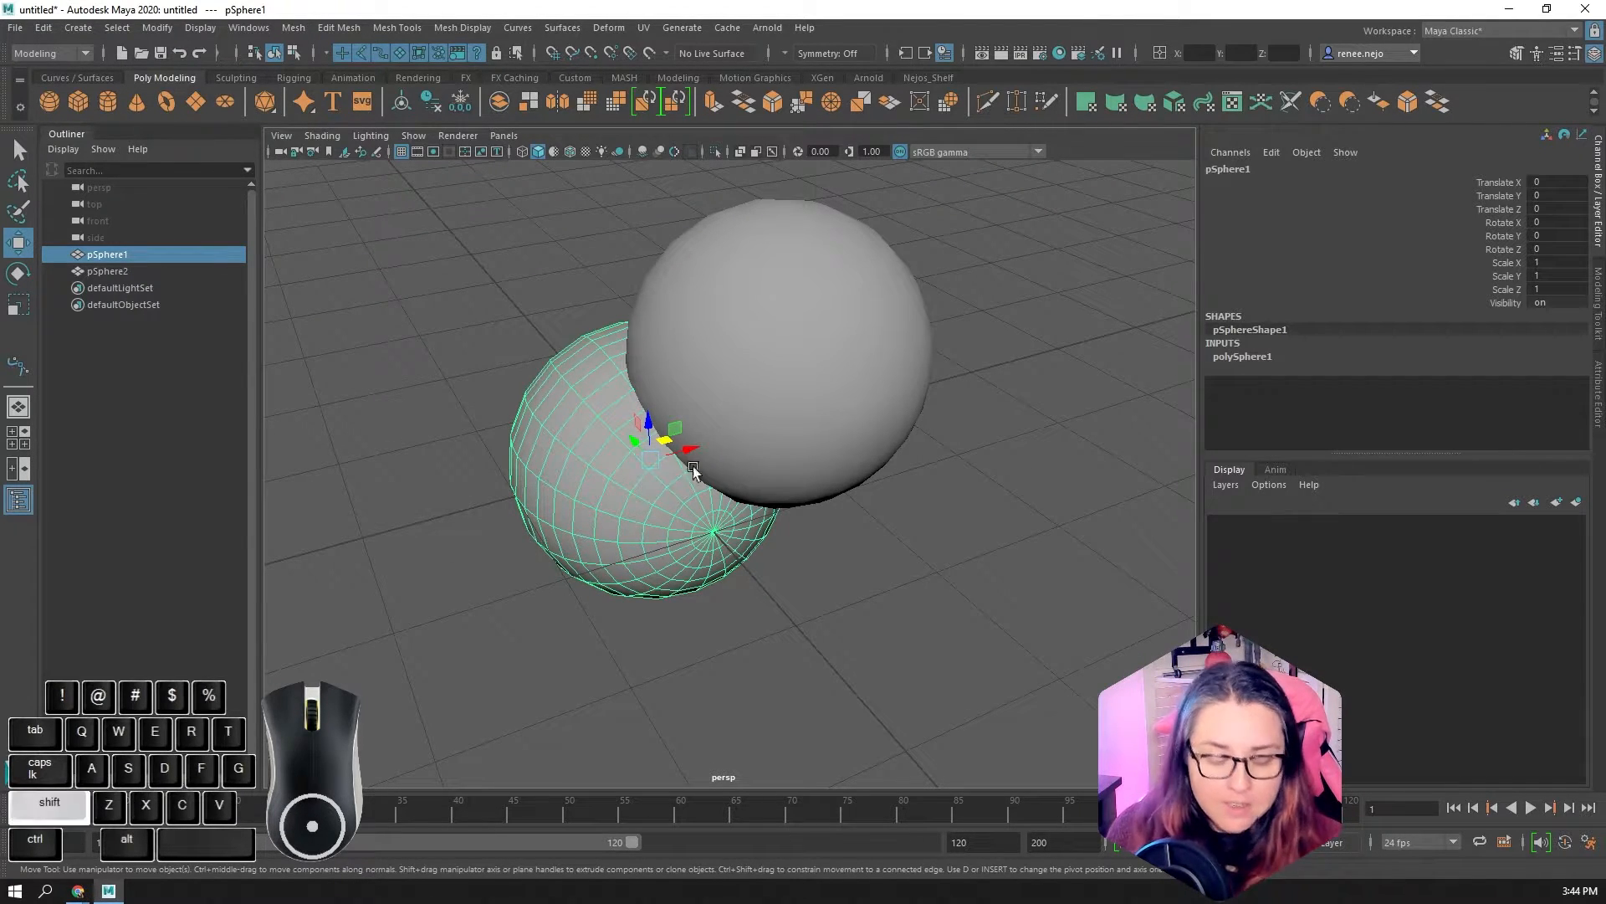
{"action": "left_click", "coordinate": [781, 408], "text": "shift"}
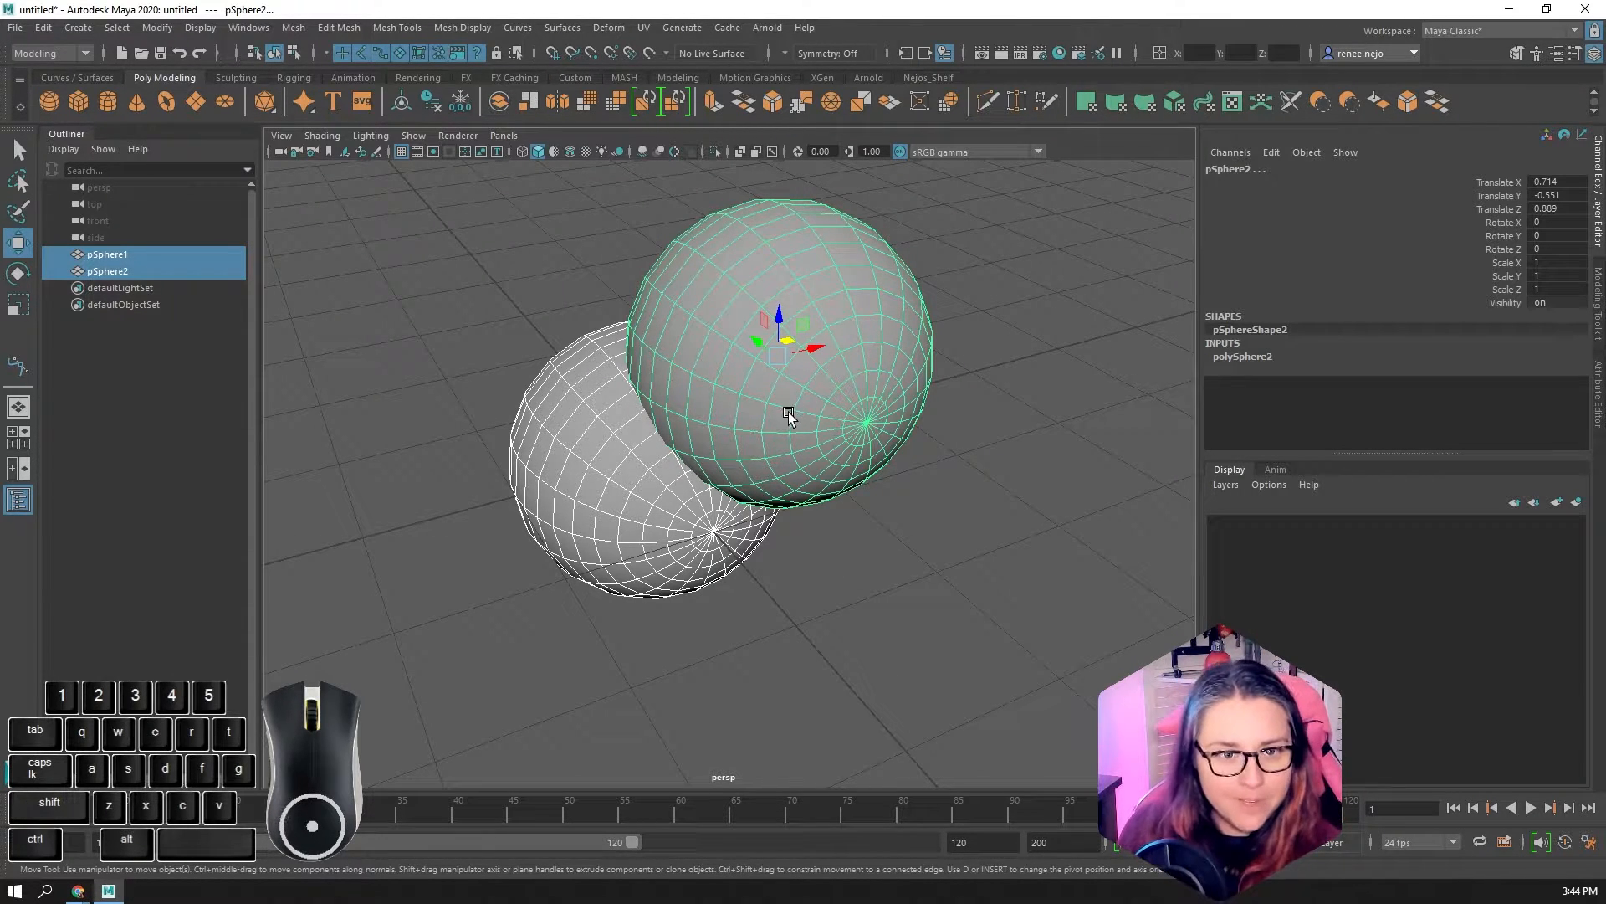
{"action": "left_click", "coordinate": [293, 28]}
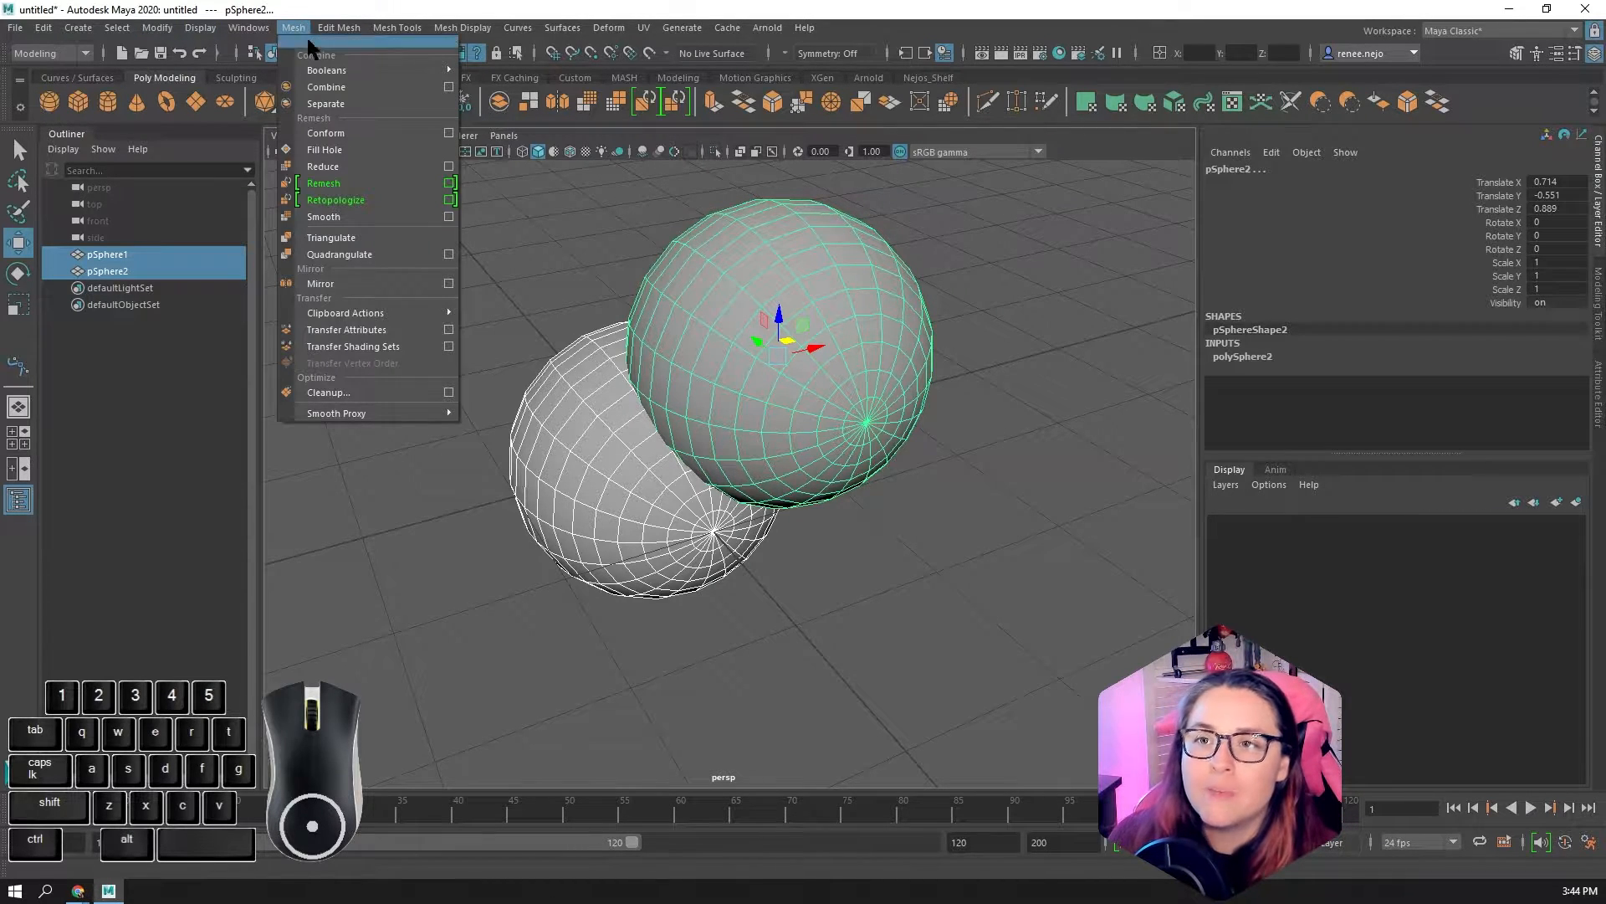
{"action": "mouse_move", "coordinate": [322, 71]}
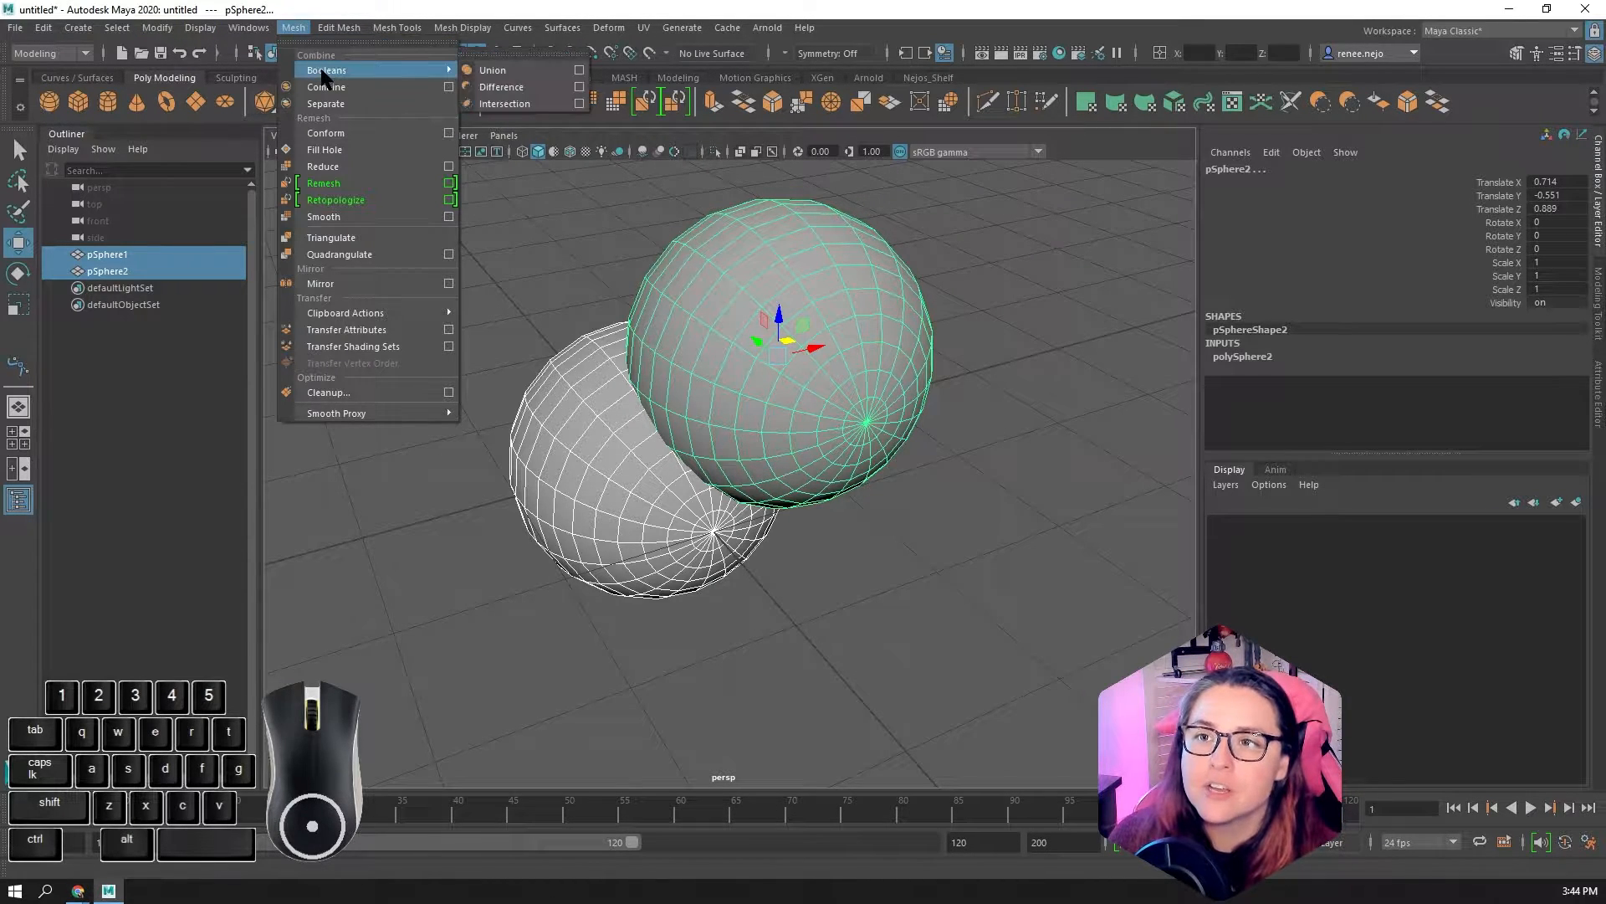
{"action": "left_click", "coordinate": [506, 88]}
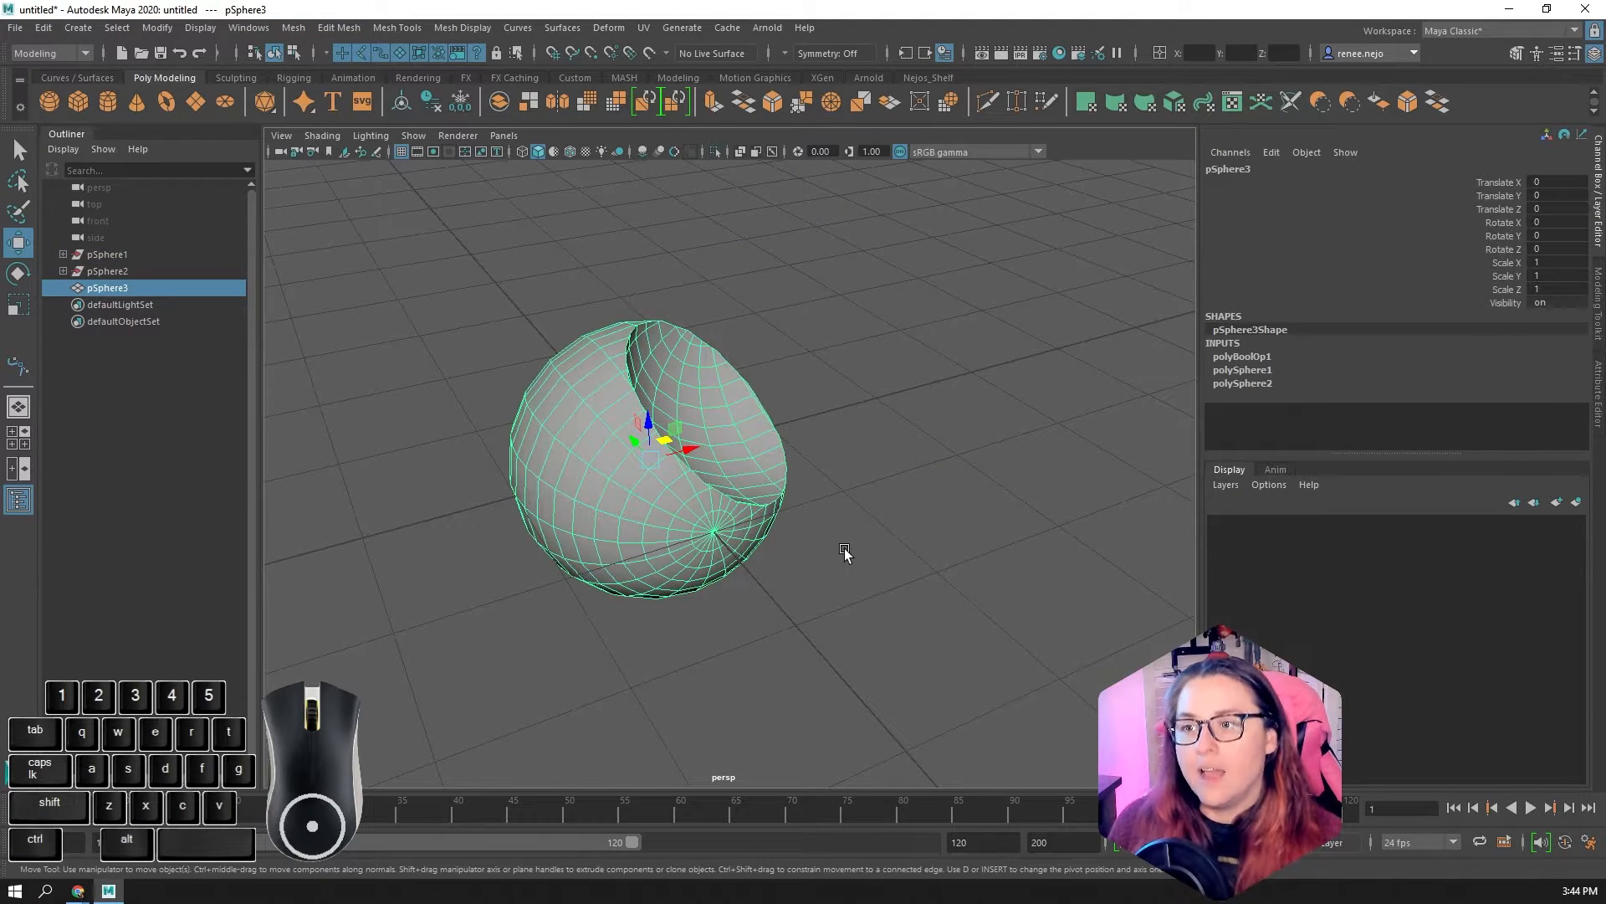
Examine the hollow cut into the sphere from several angles and up close.
{"action": "left_click_drag", "start_coordinate": [844, 552], "coordinate": [681, 570], "text": "alt"}
{"action": "right_click_drag", "start_coordinate": [681, 570], "coordinate": [800, 306], "text": "alt"}
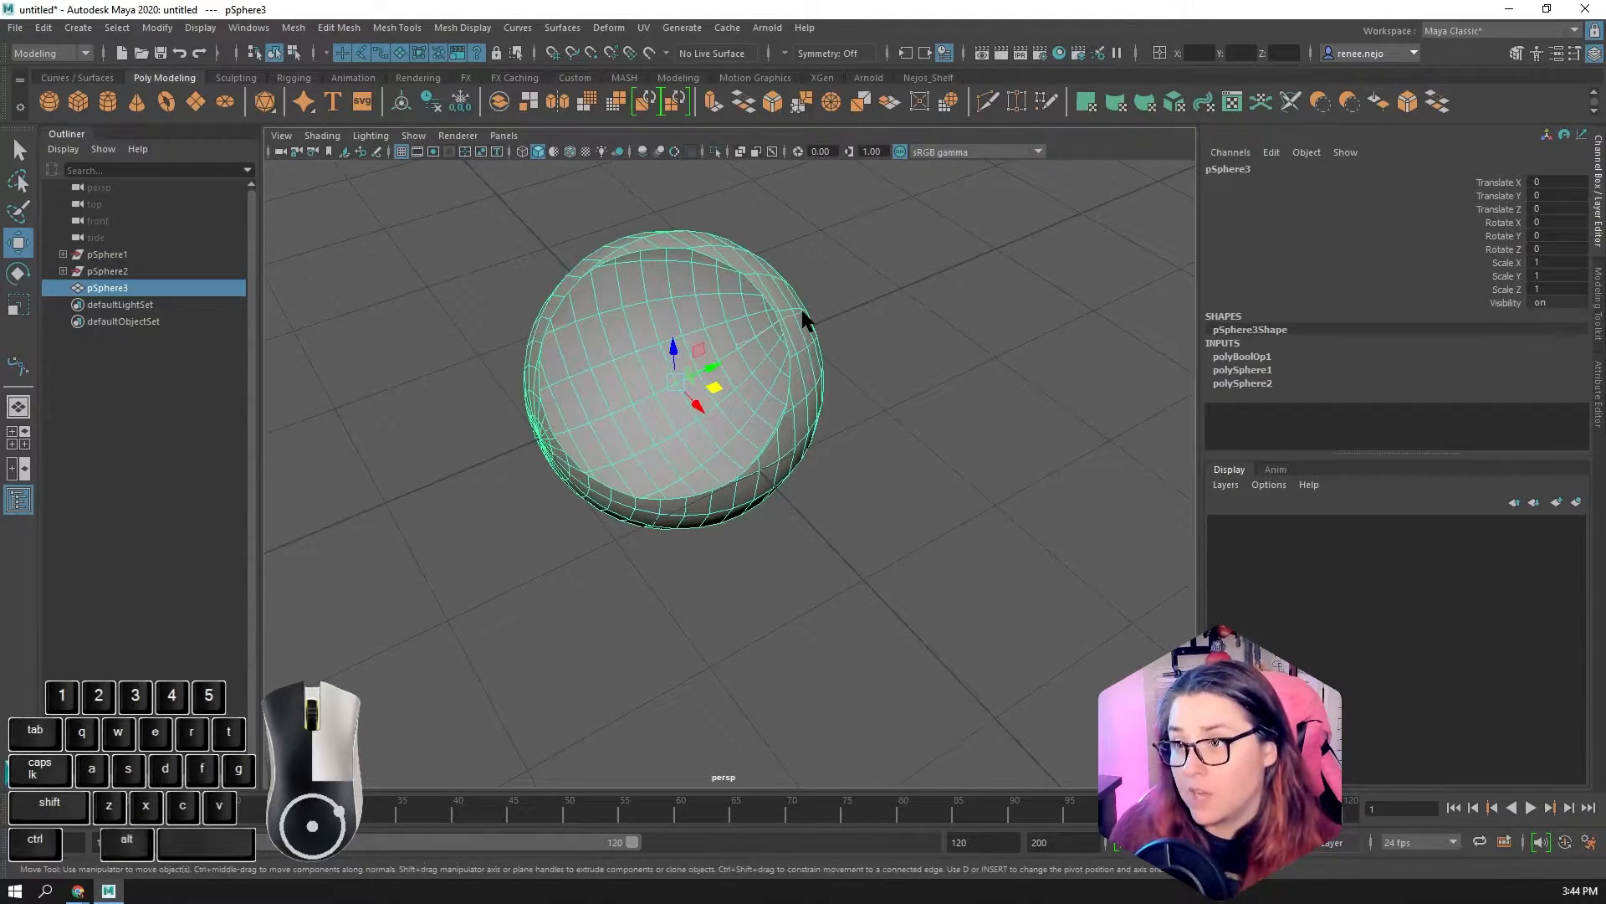
{"action": "right_click", "coordinate": [801, 309]}
{"action": "left_click", "coordinate": [847, 388]}
{"action": "left_click_drag", "start_coordinate": [847, 388], "coordinate": [736, 652], "text": "alt"}
{"action": "right_click_drag", "start_coordinate": [664, 546], "coordinate": [648, 435], "text": "alt"}
{"action": "left_click", "coordinate": [617, 351]}
{"action": "middle_click_drag", "start_coordinate": [618, 353], "coordinate": [724, 526], "text": "alt"}
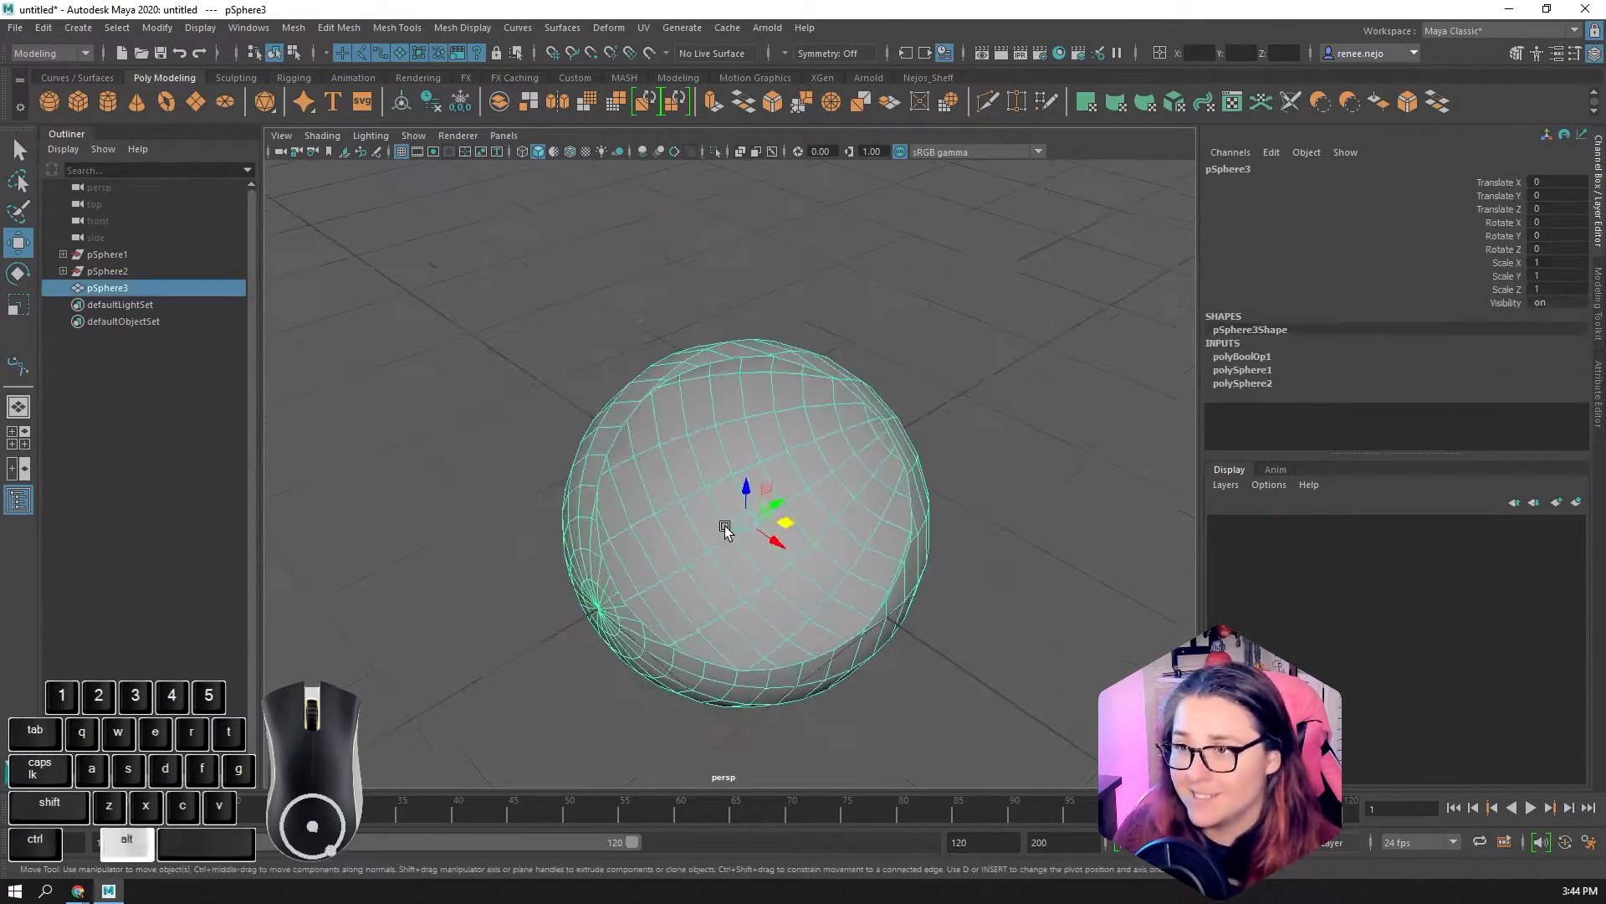
{"action": "left_click_drag", "start_coordinate": [726, 527], "coordinate": [660, 487], "text": "alt"}
{"action": "scroll", "coordinate": [768, 490], "scroll_direction": "up", "scroll_amount": 4}
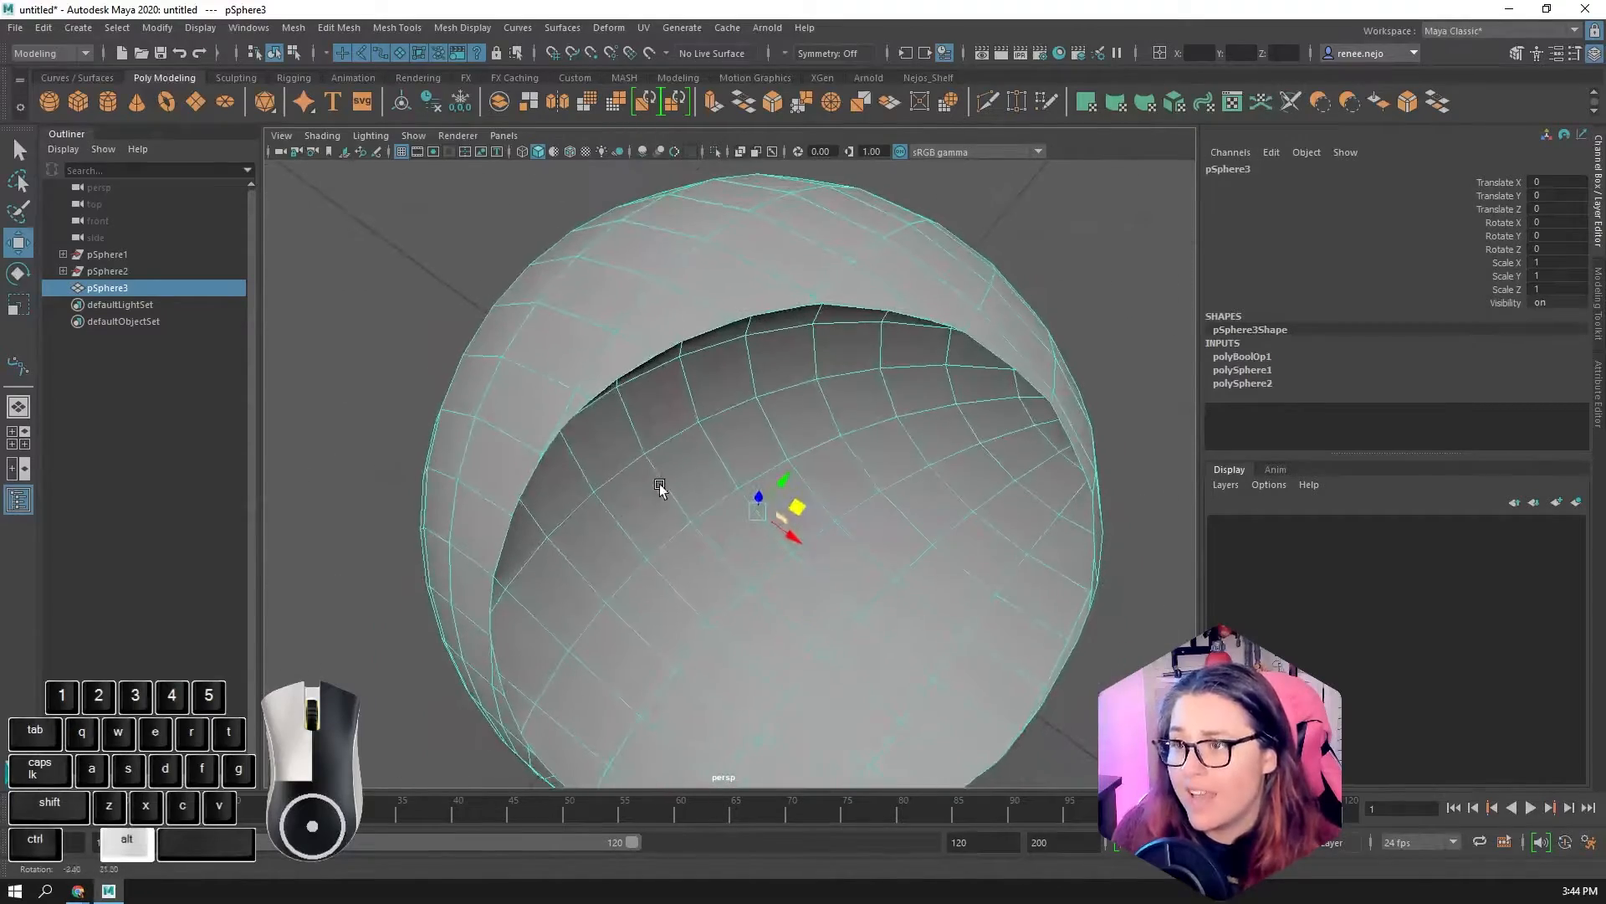
Select individual faces on the cut sphere's outer rim and inspect how they meet the hollow's inner wall.
{"action": "right_click_drag", "start_coordinate": [731, 254], "coordinate": [734, 301]}
{"action": "left_click", "coordinate": [733, 291]}
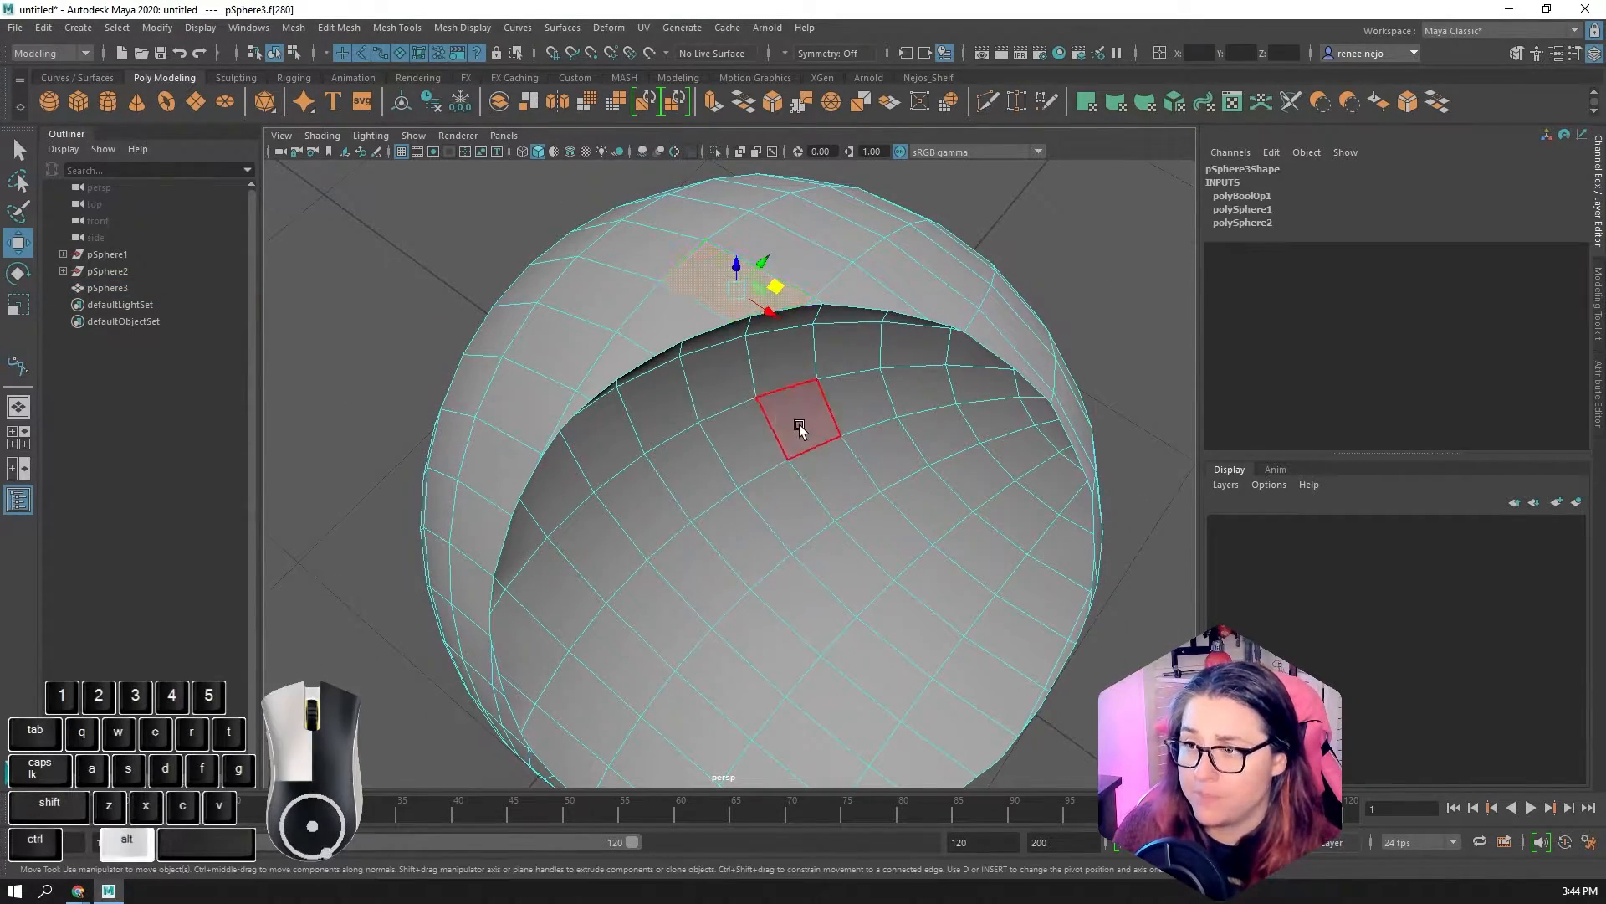
{"action": "left_click_drag", "start_coordinate": [800, 425], "coordinate": [763, 372], "text": "alt"}
{"action": "right_click_drag", "start_coordinate": [763, 372], "coordinate": [812, 360], "text": "alt"}
{"action": "left_click_drag", "start_coordinate": [812, 361], "coordinate": [778, 507], "text": "alt"}
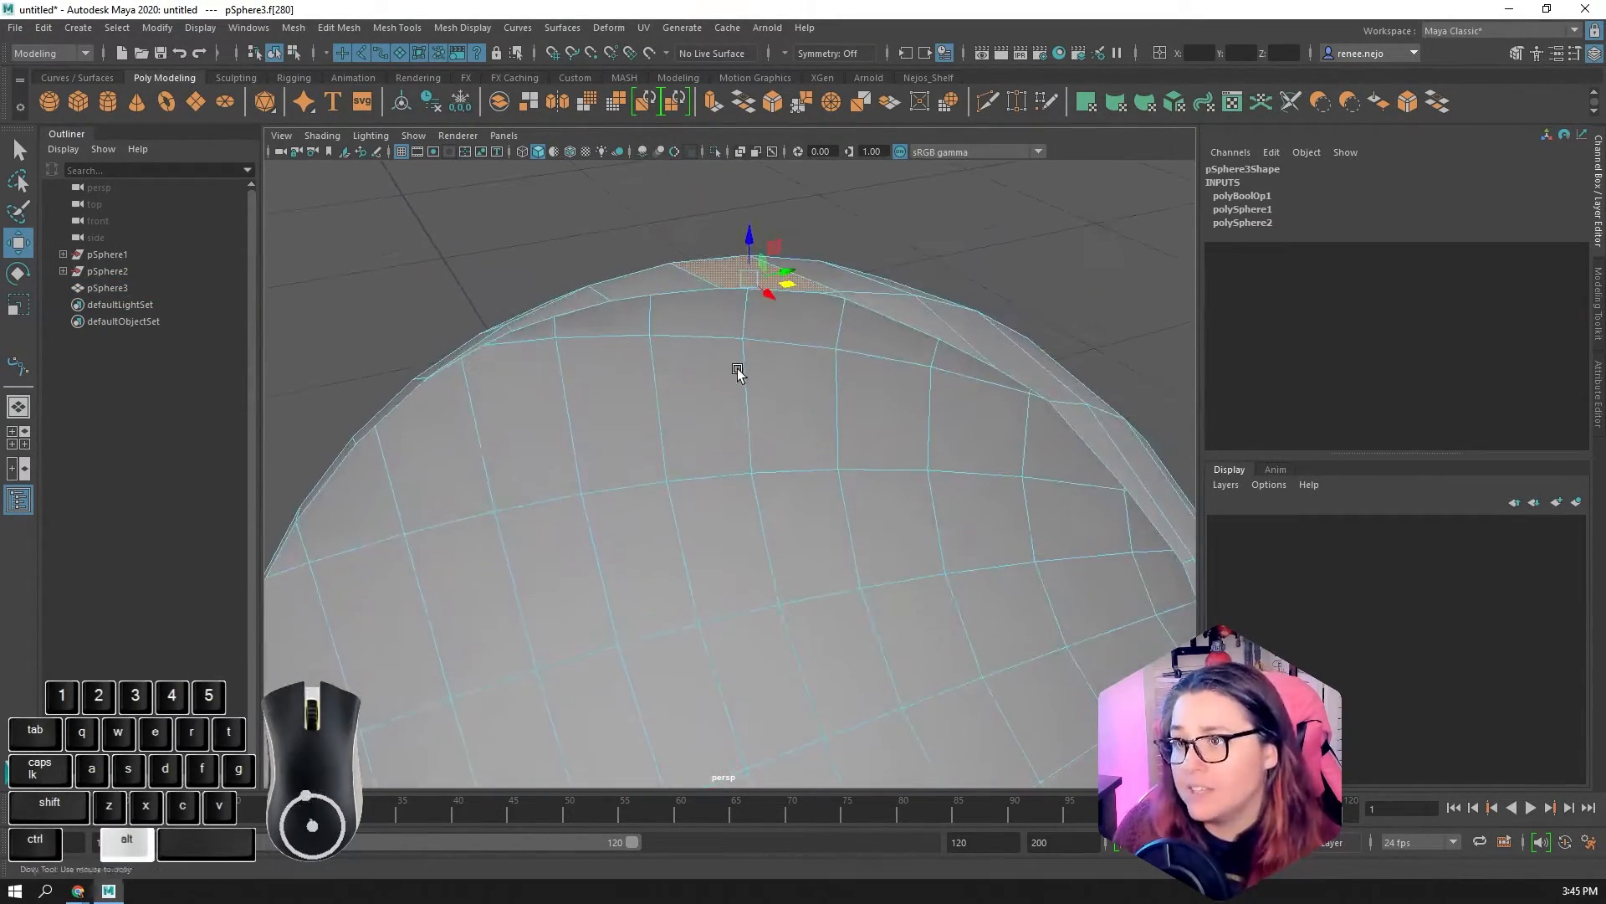
{"action": "left_click_drag", "start_coordinate": [738, 372], "coordinate": [739, 304], "text": "alt"}
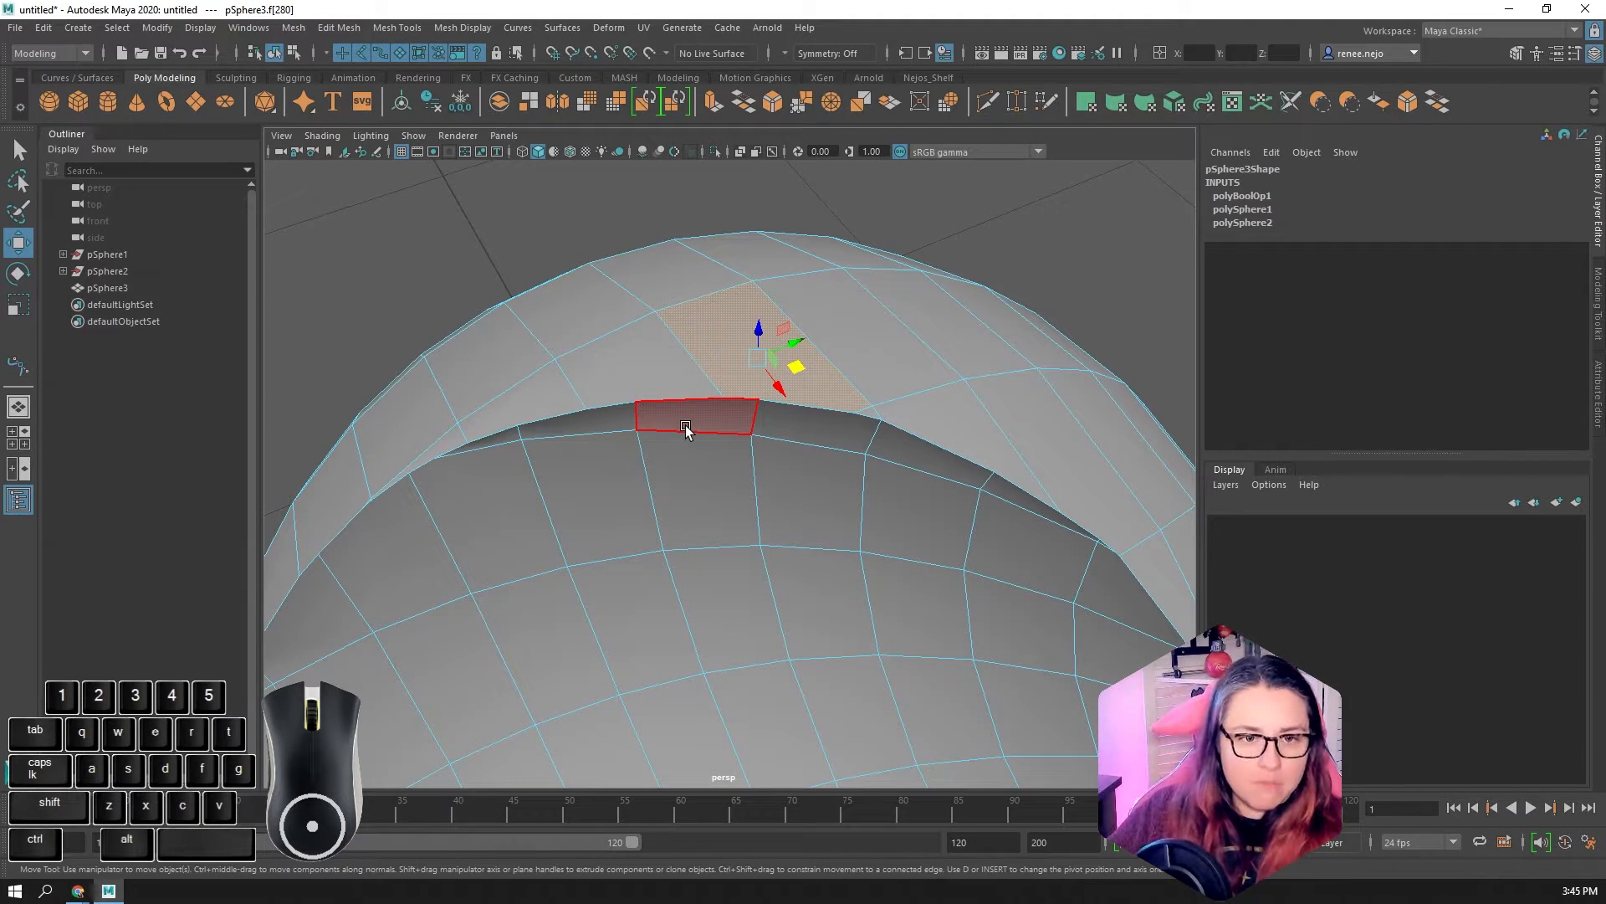
{"action": "left_click_drag", "start_coordinate": [685, 428], "coordinate": [667, 341], "text": "alt"}
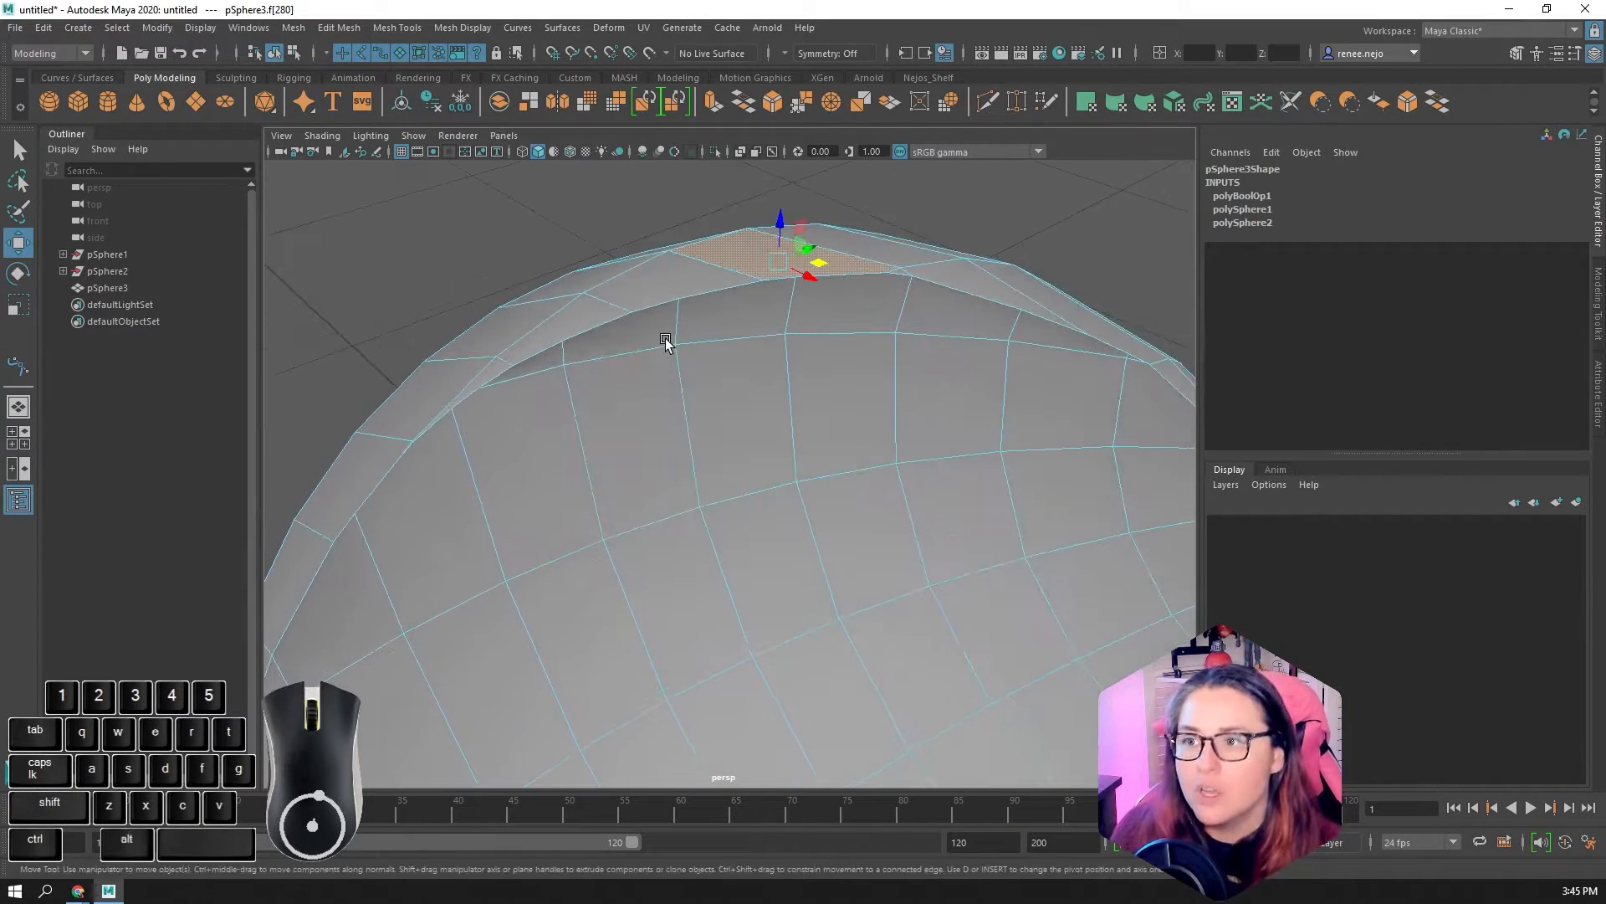
{"action": "left_click_drag", "start_coordinate": [640, 615], "coordinate": [771, 469], "text": "alt"}
{"action": "left_click", "coordinate": [682, 368]}
{"action": "left_click_drag", "start_coordinate": [595, 430], "coordinate": [700, 527], "text": "alt"}
{"action": "left_click_drag", "start_coordinate": [598, 548], "coordinate": [617, 574], "text": "alt"}
{"action": "scroll", "coordinate": [596, 574], "scroll_direction": "down", "scroll_amount": 5}
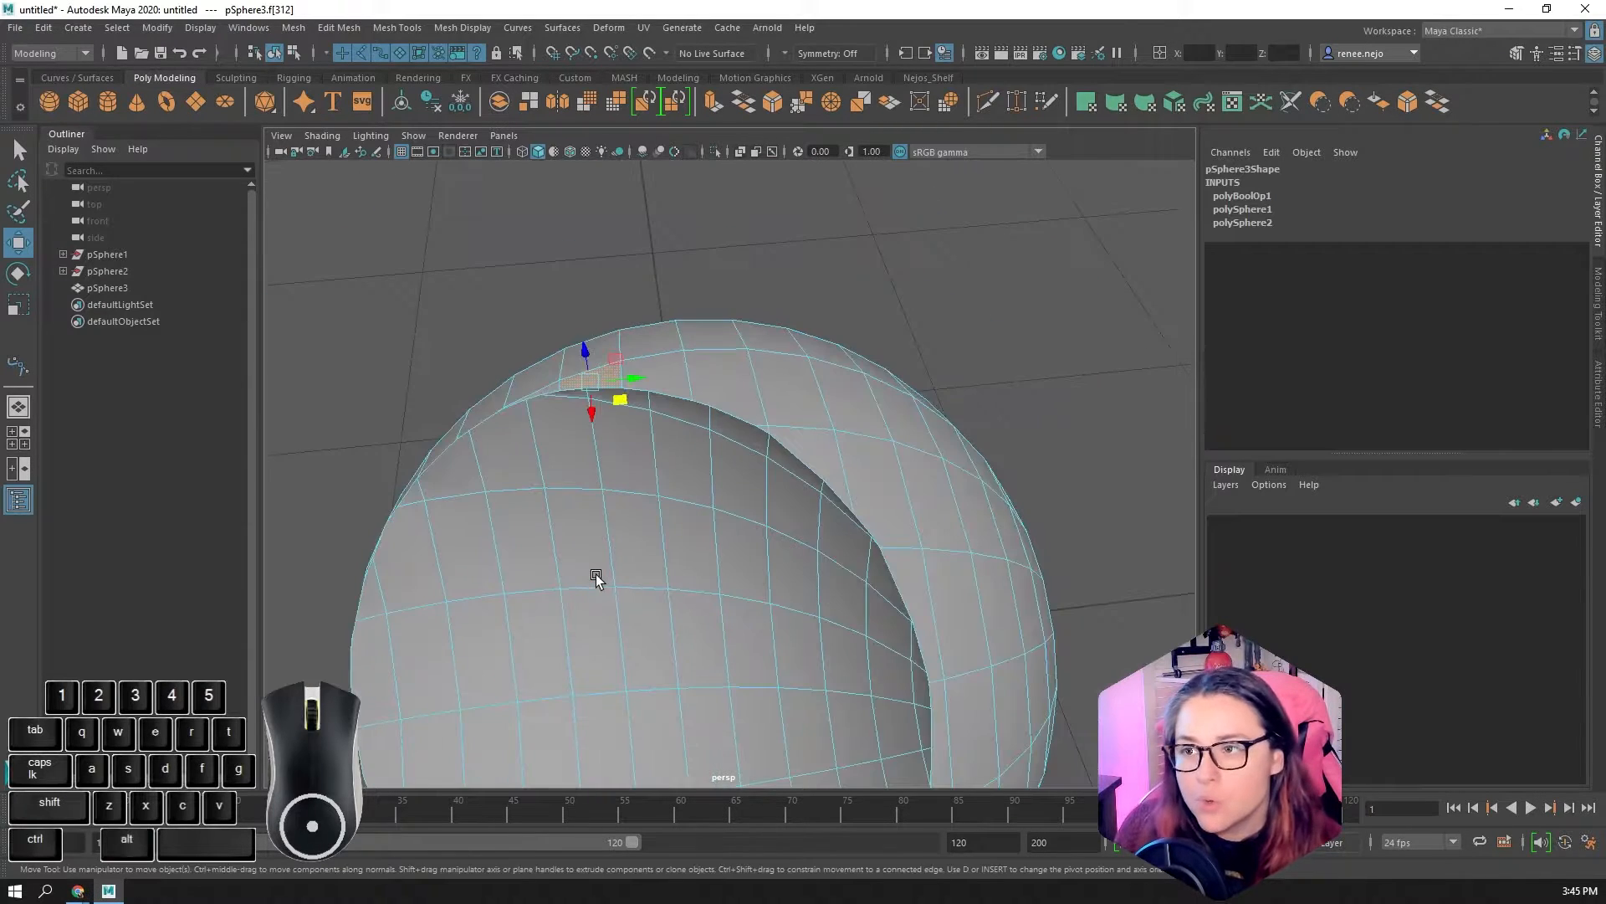
Undo the face selections and the Boolean Difference on the spheres.
{"action": "key", "text": "ctrl+z"}
{"action": "key", "text": "ctrl+z"}
{"action": "key", "text": "ctrl+z"}
{"action": "left_click", "coordinate": [684, 634]}
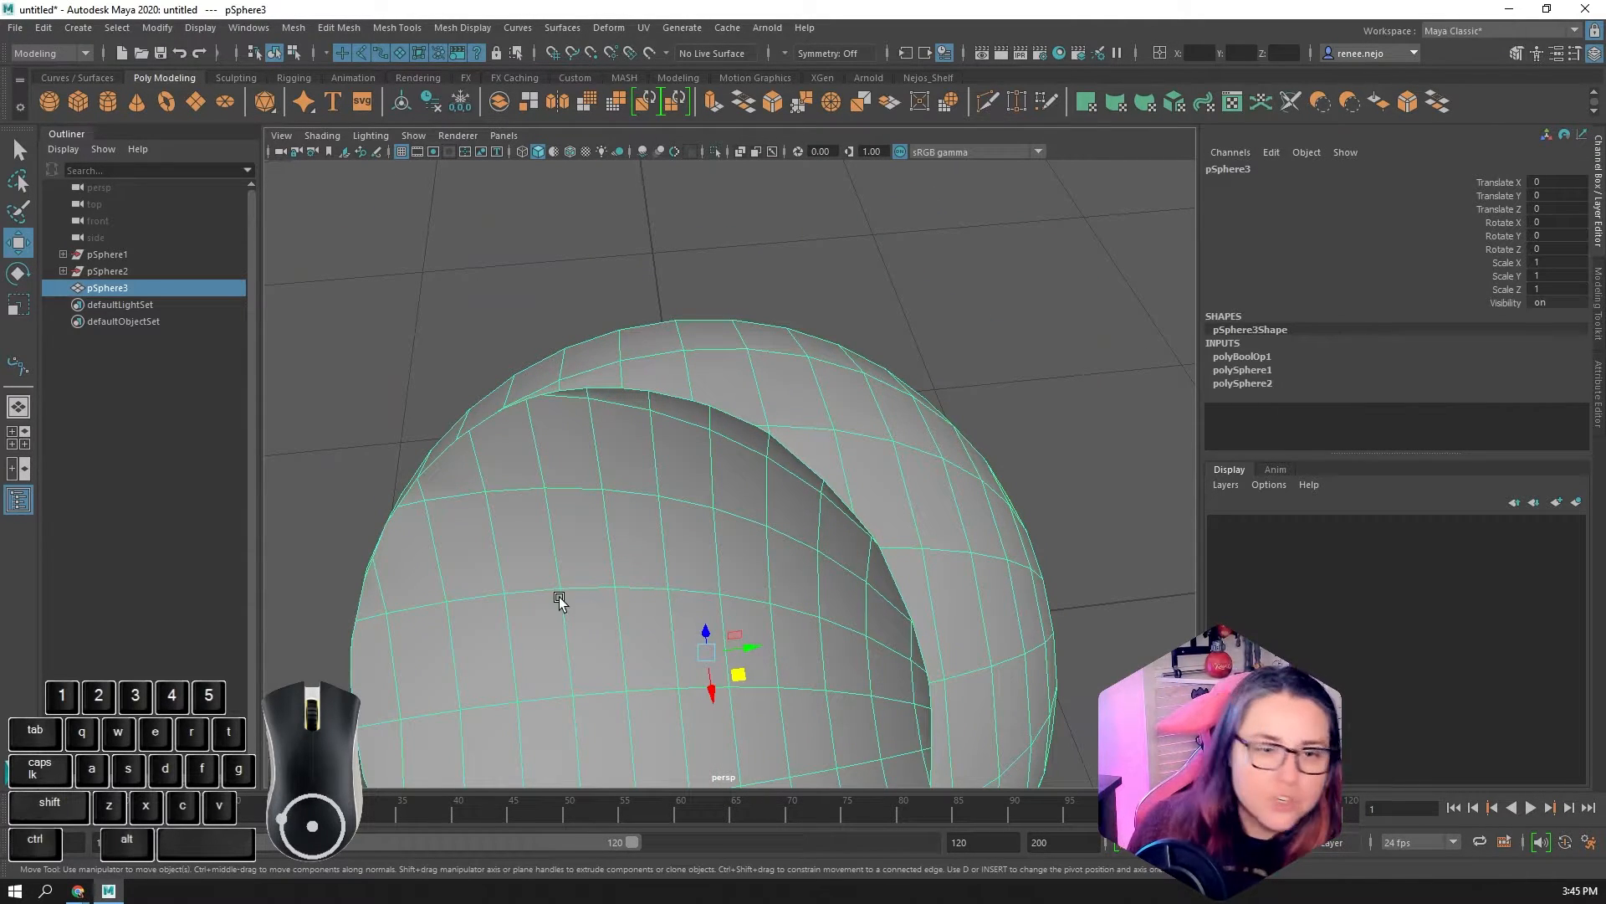
{"action": "scroll", "coordinate": [557, 601], "scroll_direction": "down", "scroll_amount": 2}
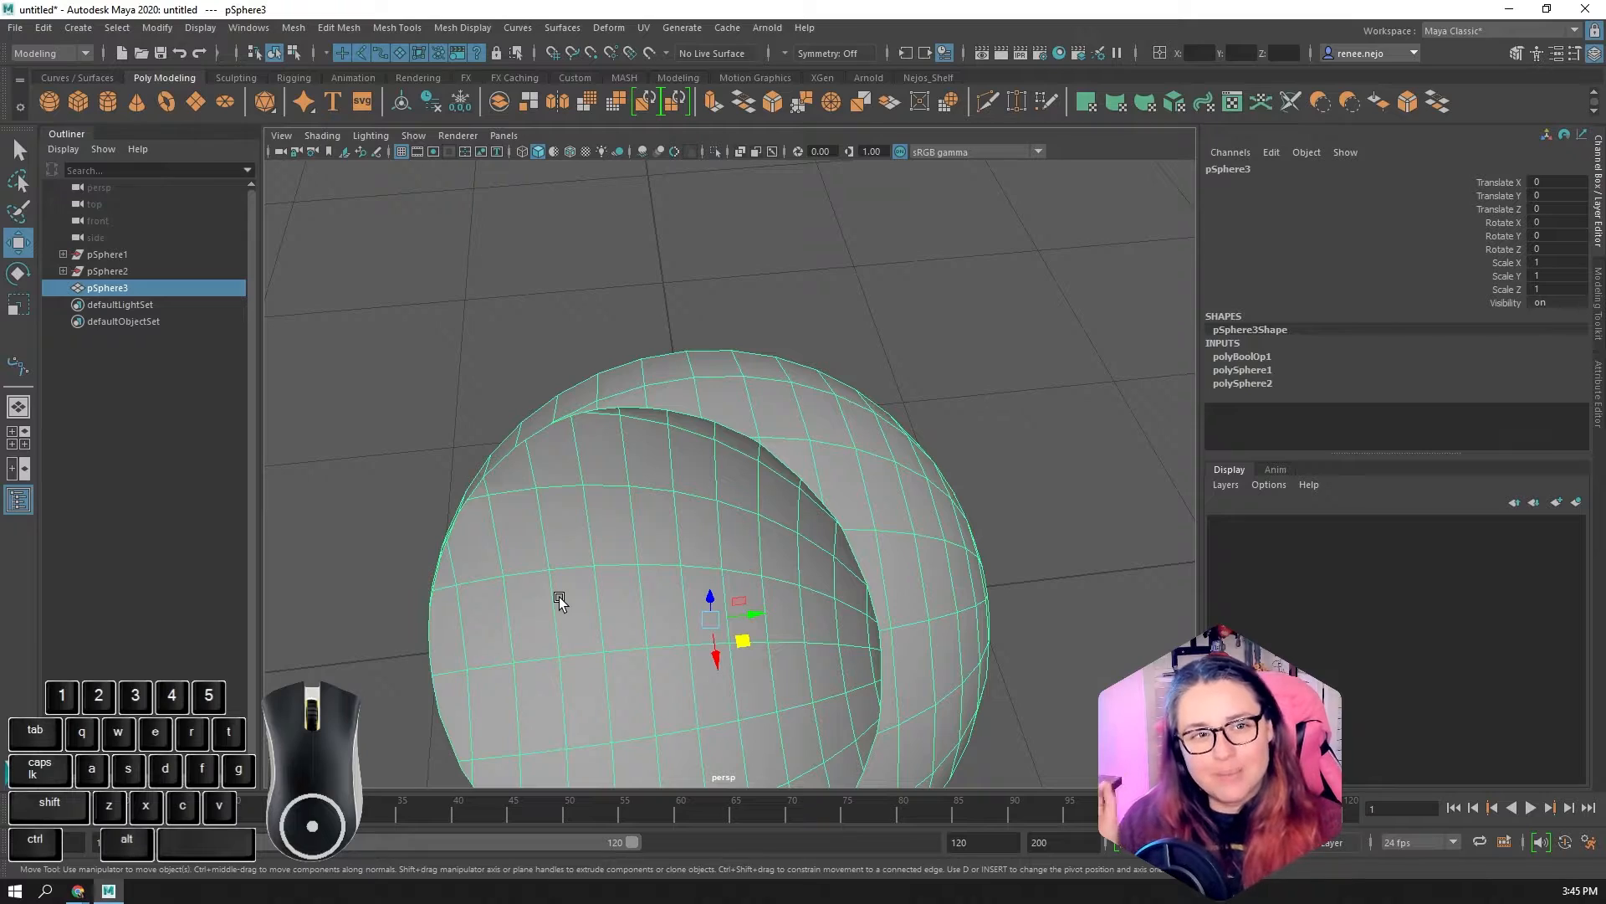
{"action": "left_click_drag", "start_coordinate": [559, 600], "coordinate": [778, 614], "text": "alt"}
{"action": "scroll", "coordinate": [644, 604], "scroll_direction": "down", "scroll_amount": 6, "text": "alt"}
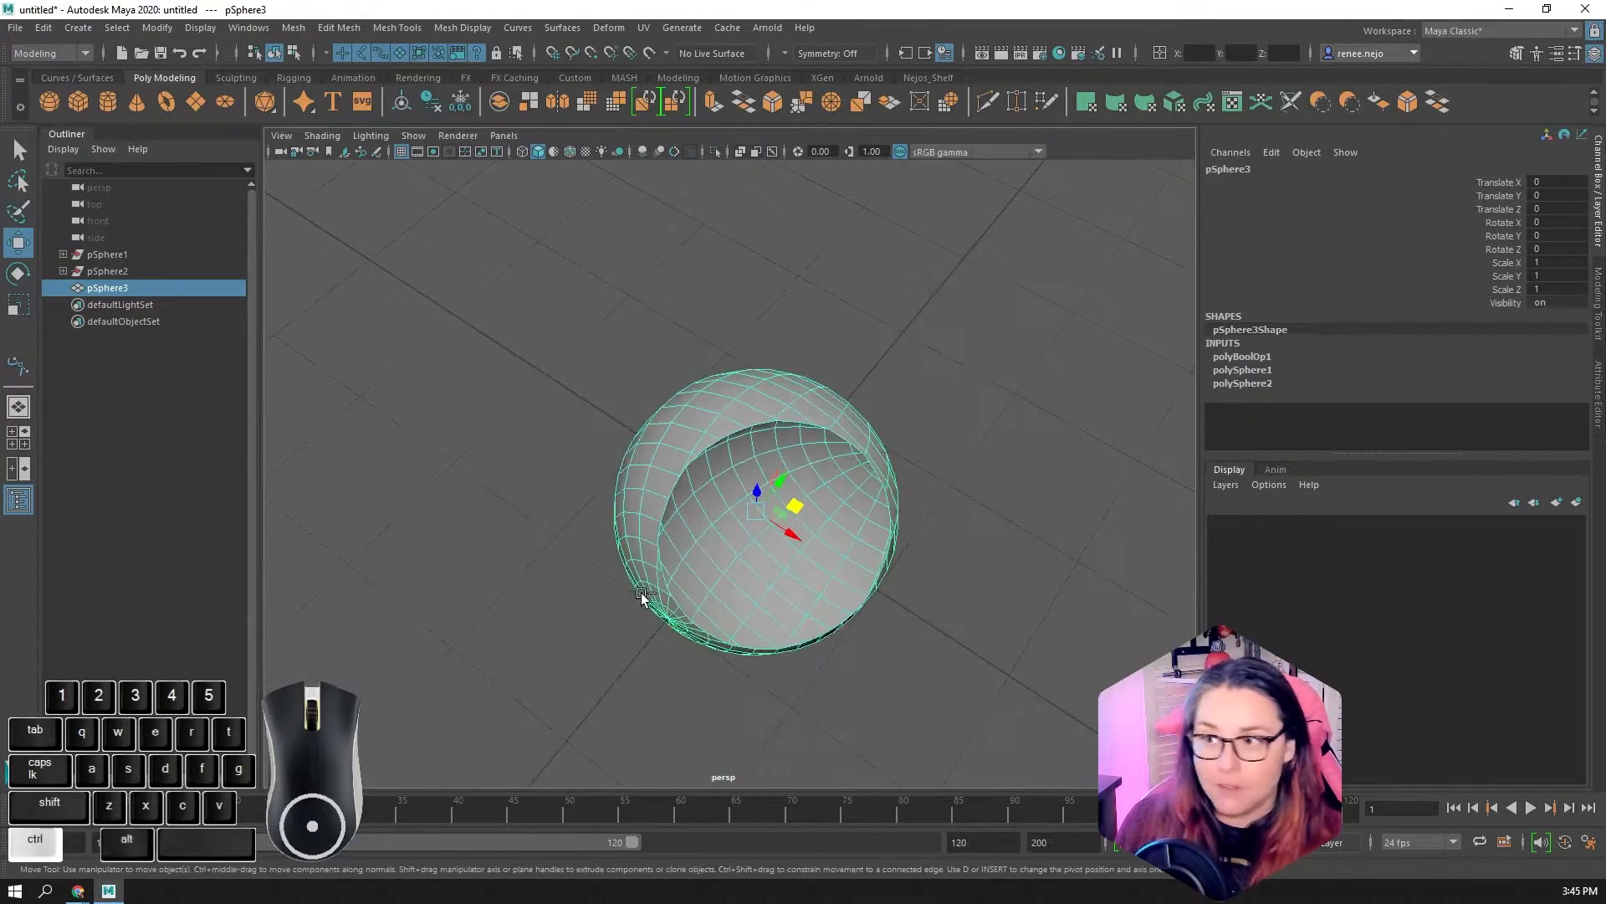
{"action": "key", "text": "ctrl+z"}
{"action": "key", "text": "ctrl+z"}
{"action": "key", "text": "ctrl+z"}
Add pSphere2 to the selection with pSphere1 and merge both spheres with a Boolean Union.
{"action": "left_click_drag", "start_coordinate": [643, 638], "coordinate": [835, 495], "text": "alt"}
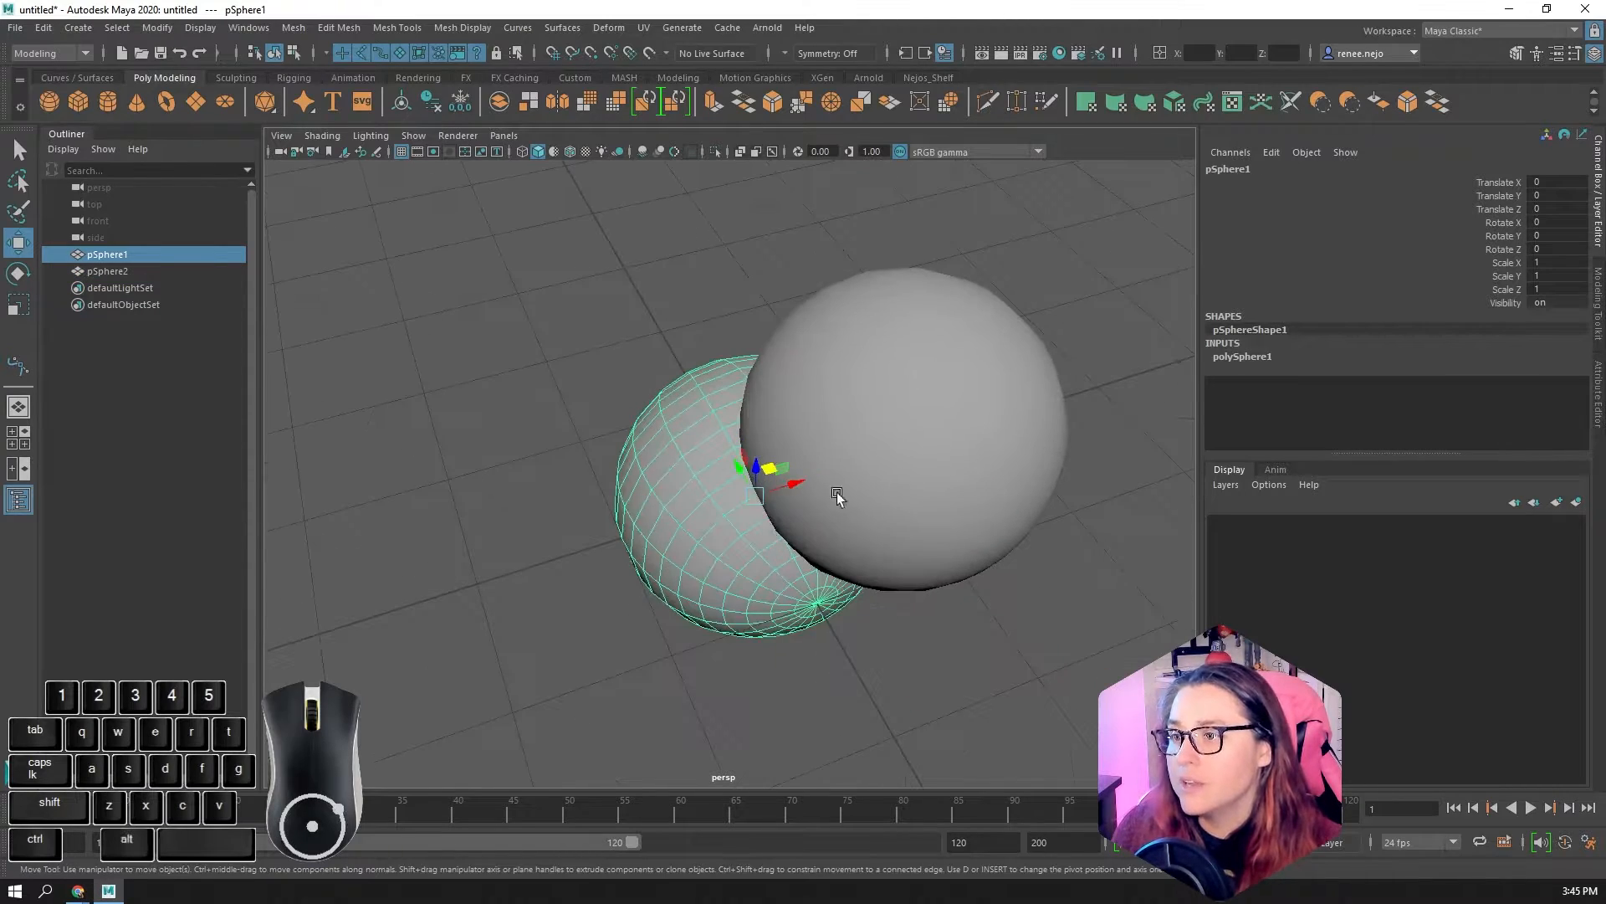
{"action": "left_click", "coordinate": [836, 495], "text": "shift"}
{"action": "left_click_drag", "start_coordinate": [689, 489], "coordinate": [538, 545], "text": "alt"}
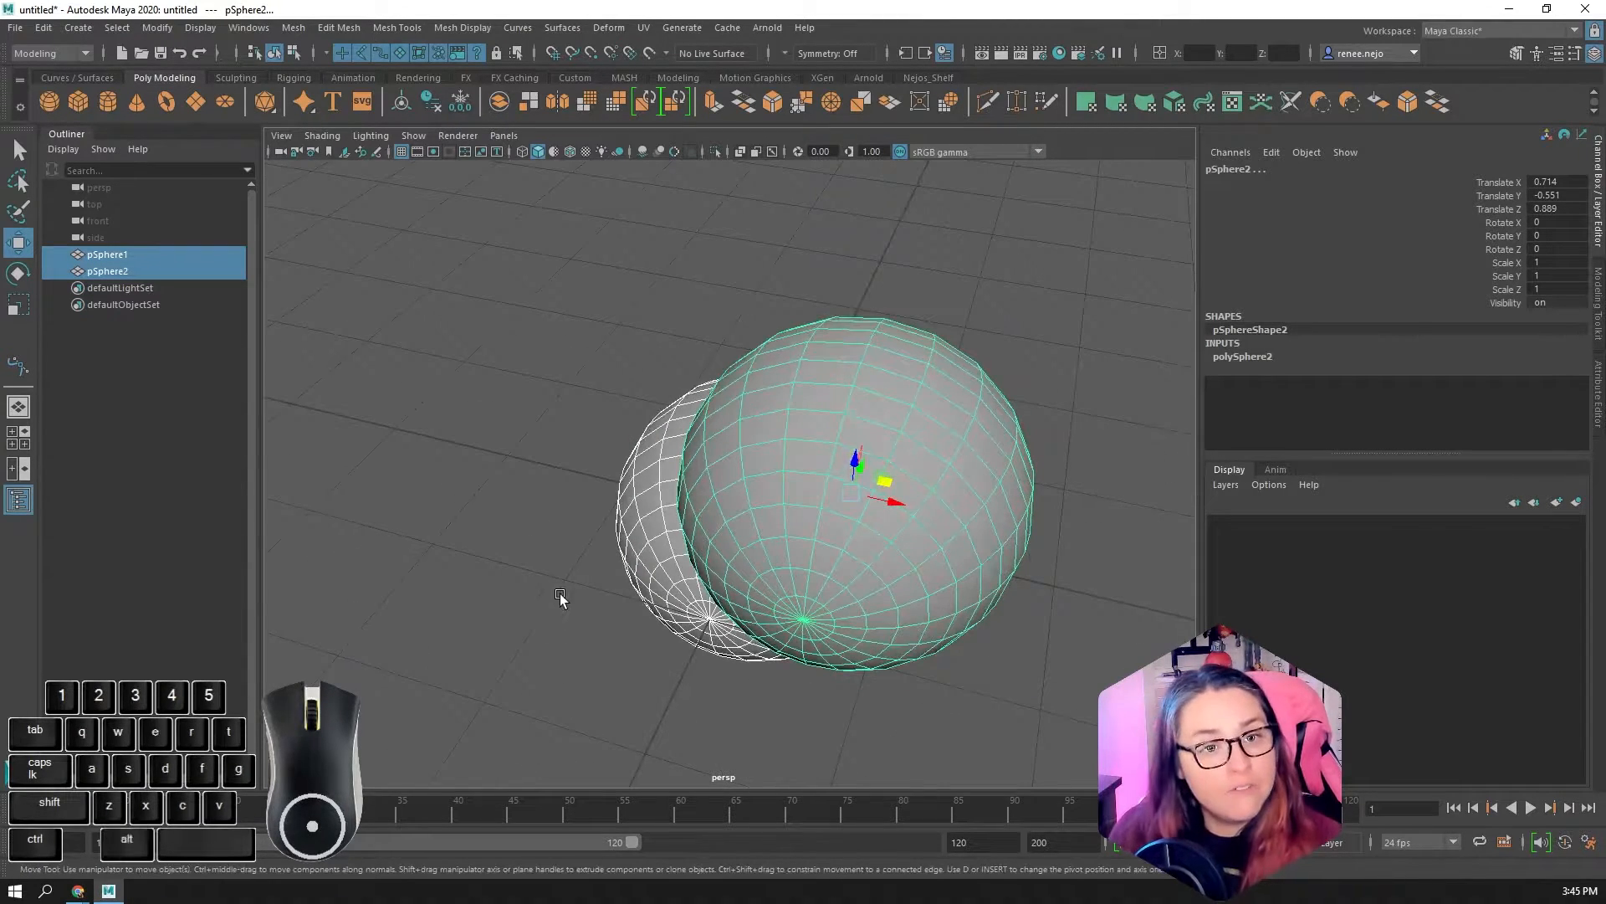
{"action": "left_click_drag", "start_coordinate": [717, 502], "coordinate": [778, 418], "text": "alt"}
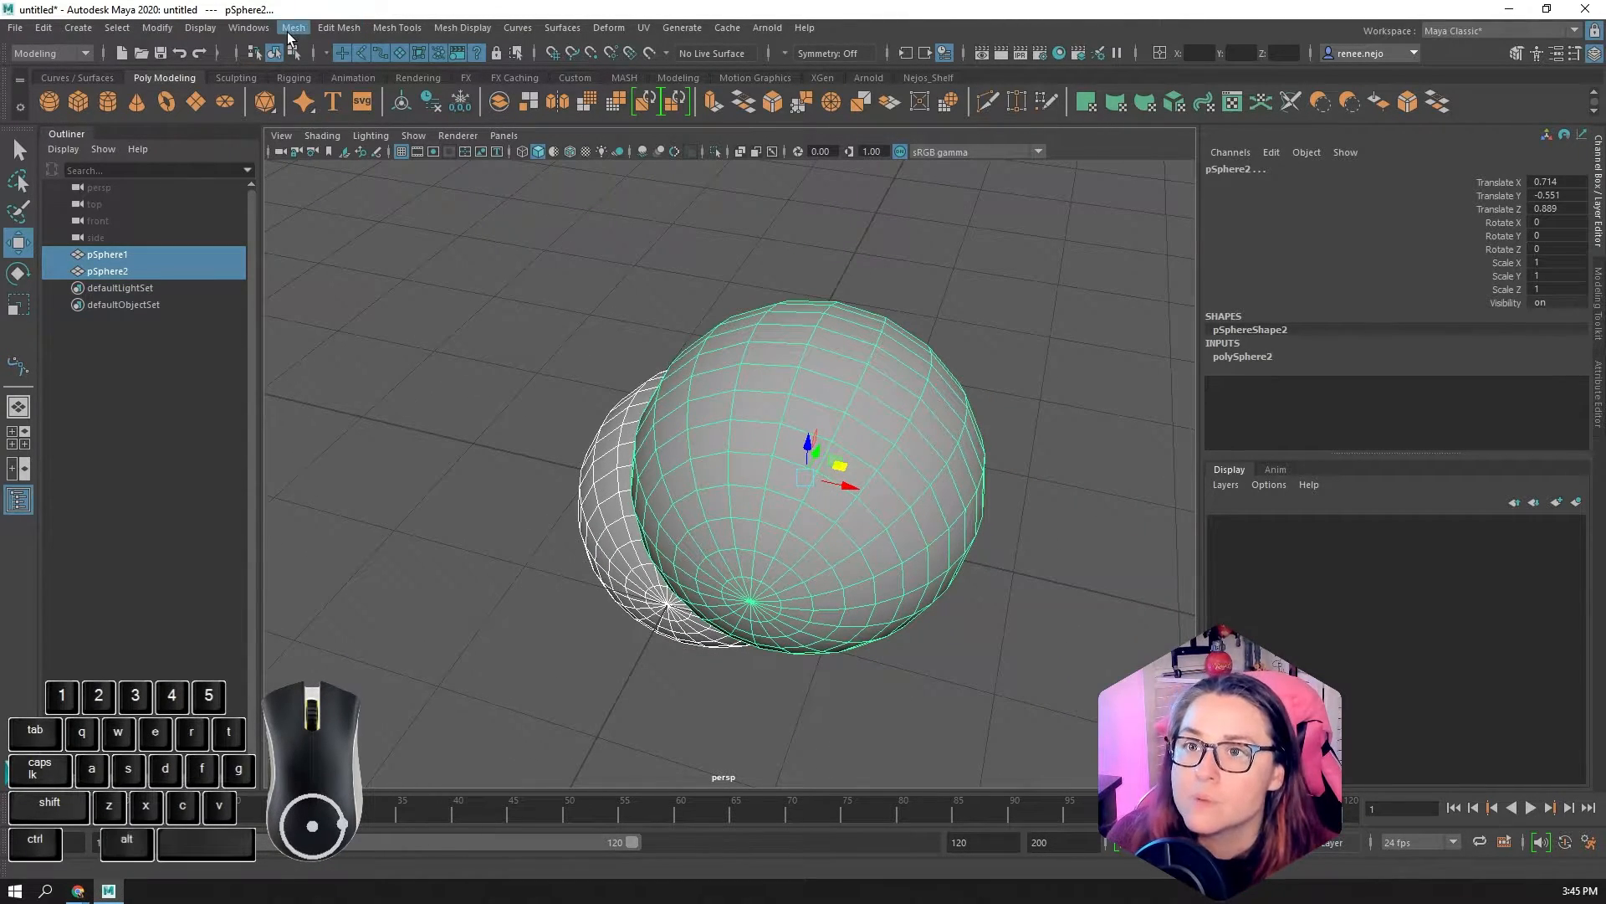
{"action": "left_click", "coordinate": [294, 27]}
{"action": "mouse_move", "coordinate": [359, 67]}
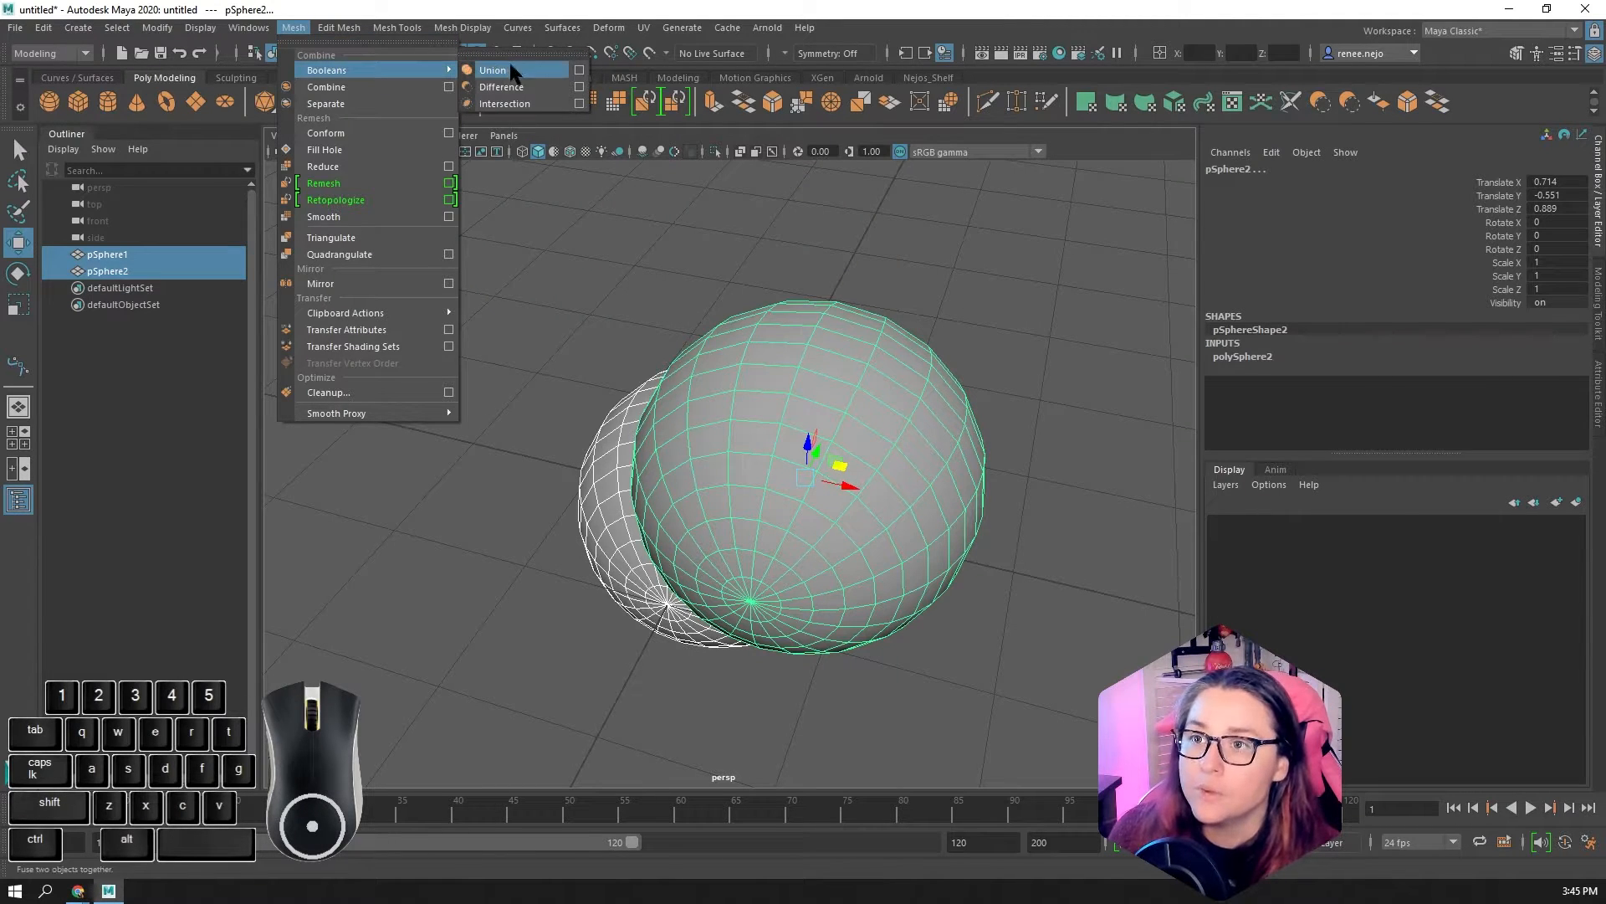
{"action": "left_click", "coordinate": [510, 70]}
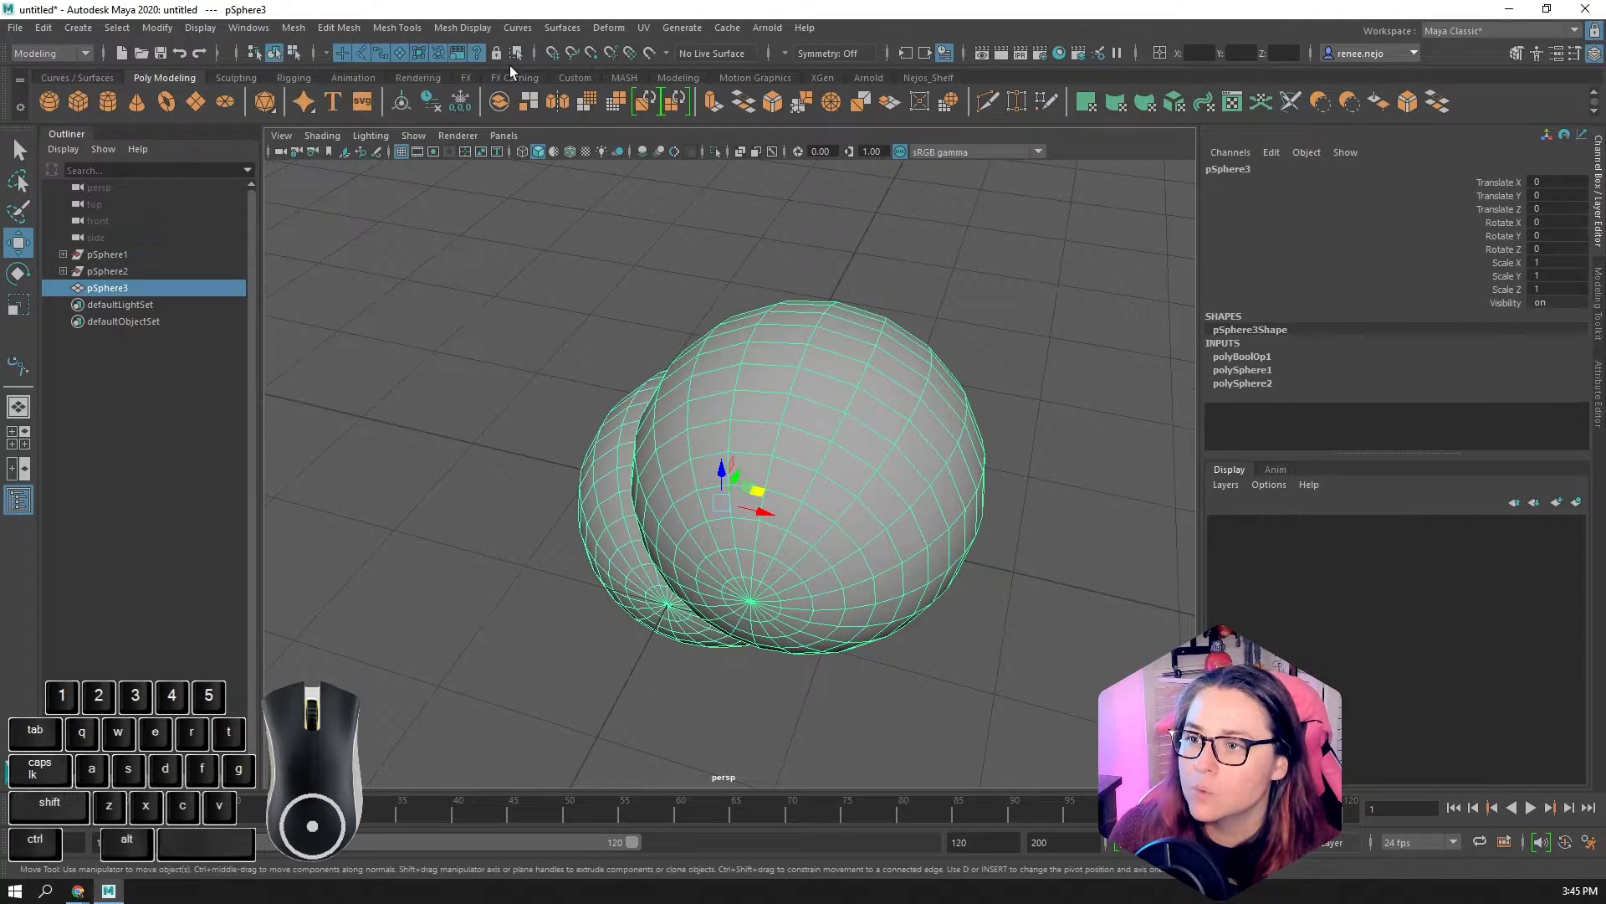
Inspect the interior of the united mesh for leftover geometry where the two spheres overlapped.
{"action": "right_click", "coordinate": [777, 374]}
{"action": "left_click_drag", "start_coordinate": [750, 399], "coordinate": [750, 434], "text": "alt"}
{"action": "scroll", "coordinate": [736, 416], "scroll_direction": "up", "scroll_amount": 3}
{"action": "right_click_drag", "start_coordinate": [749, 433], "coordinate": [1065, 519], "text": "alt"}
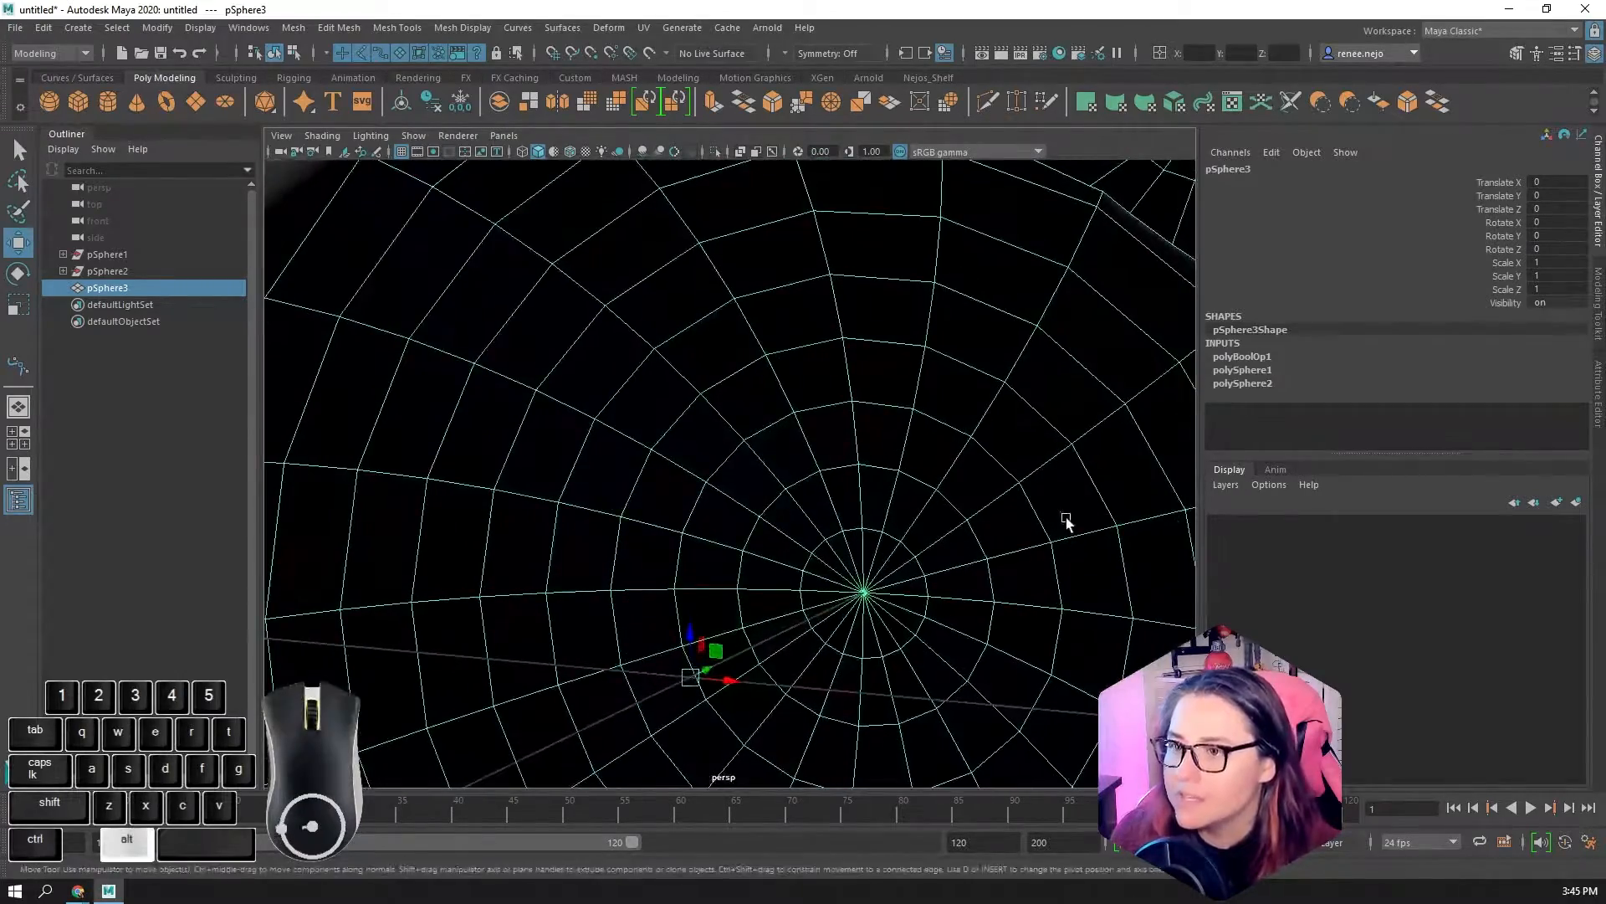
{"action": "left_click_drag", "start_coordinate": [1066, 517], "coordinate": [828, 533], "text": "alt"}
{"action": "middle_click_drag", "start_coordinate": [868, 521], "coordinate": [876, 522], "text": "alt"}
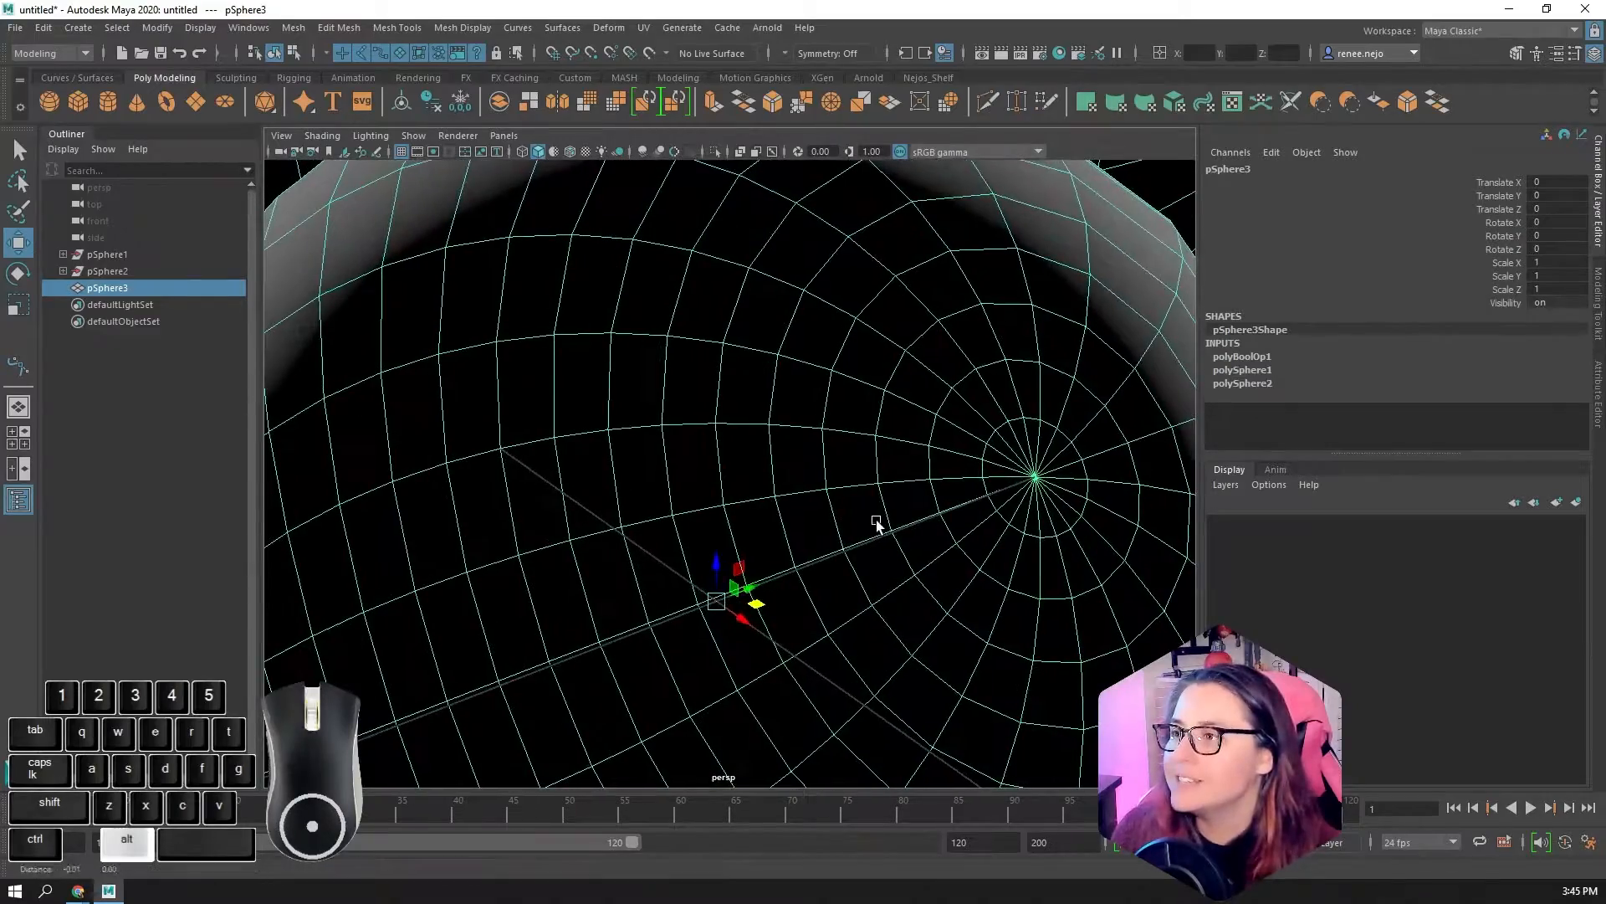
{"action": "left_click_drag", "start_coordinate": [876, 520], "coordinate": [924, 559], "text": "alt"}
Select an edge near the seam between the two united spheres and frame it for close inspection.
{"action": "right_click_drag", "start_coordinate": [430, 313], "coordinate": [436, 270]}
{"action": "left_click", "coordinate": [440, 303]}
{"action": "key", "text": "f"}
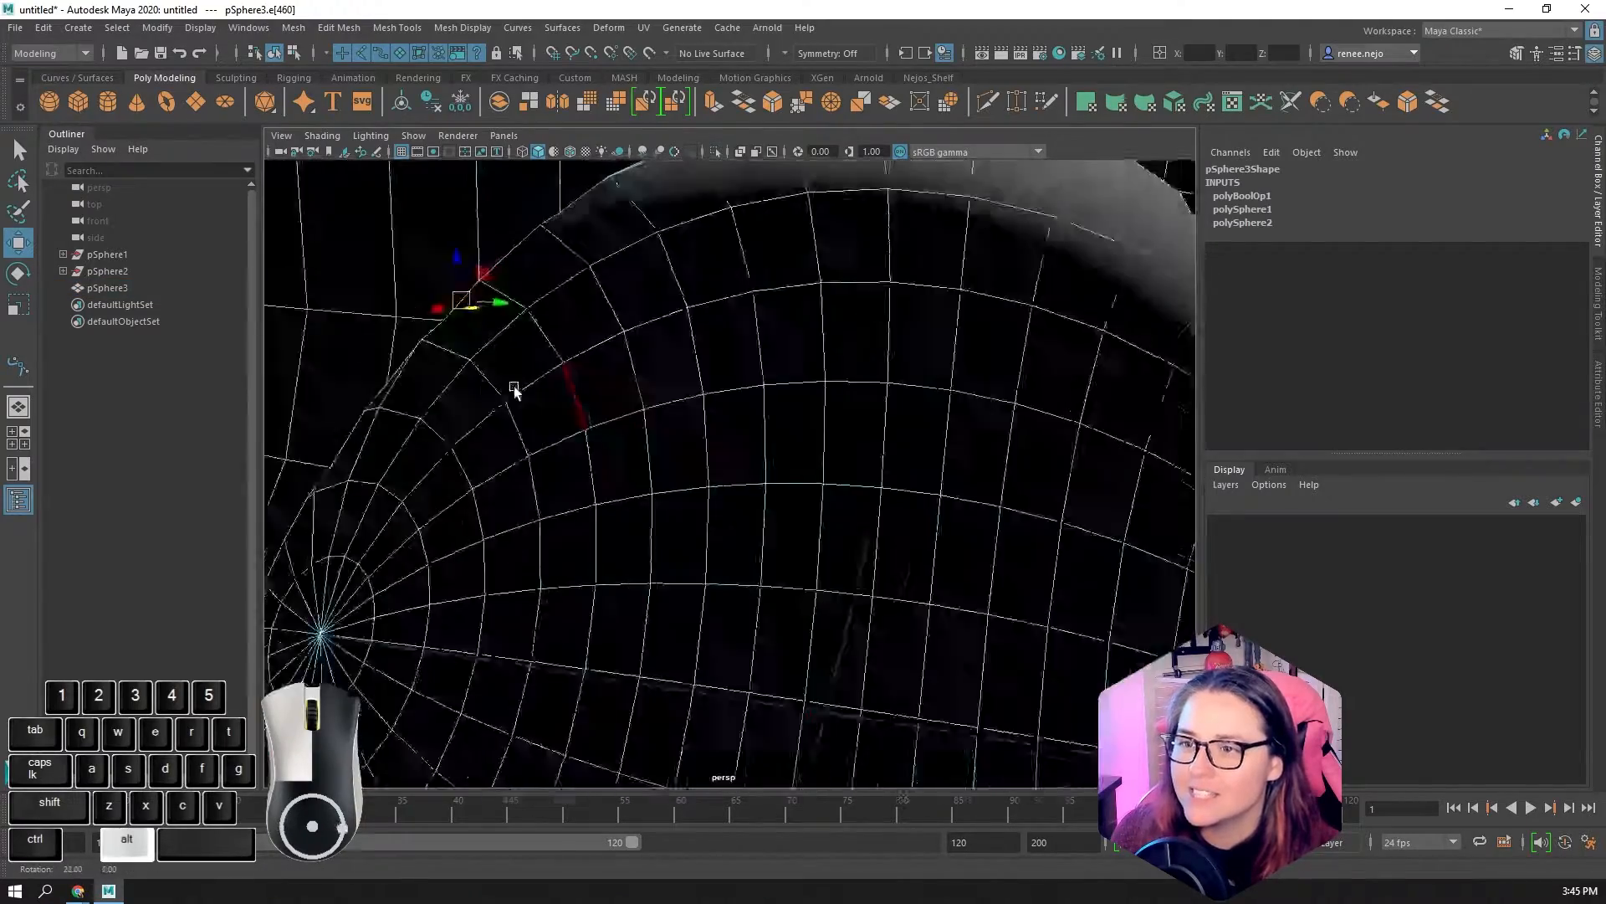
{"action": "left_click_drag", "start_coordinate": [498, 416], "coordinate": [599, 476], "text": "alt"}
{"action": "right_click_drag", "start_coordinate": [599, 477], "coordinate": [565, 503], "text": "alt"}
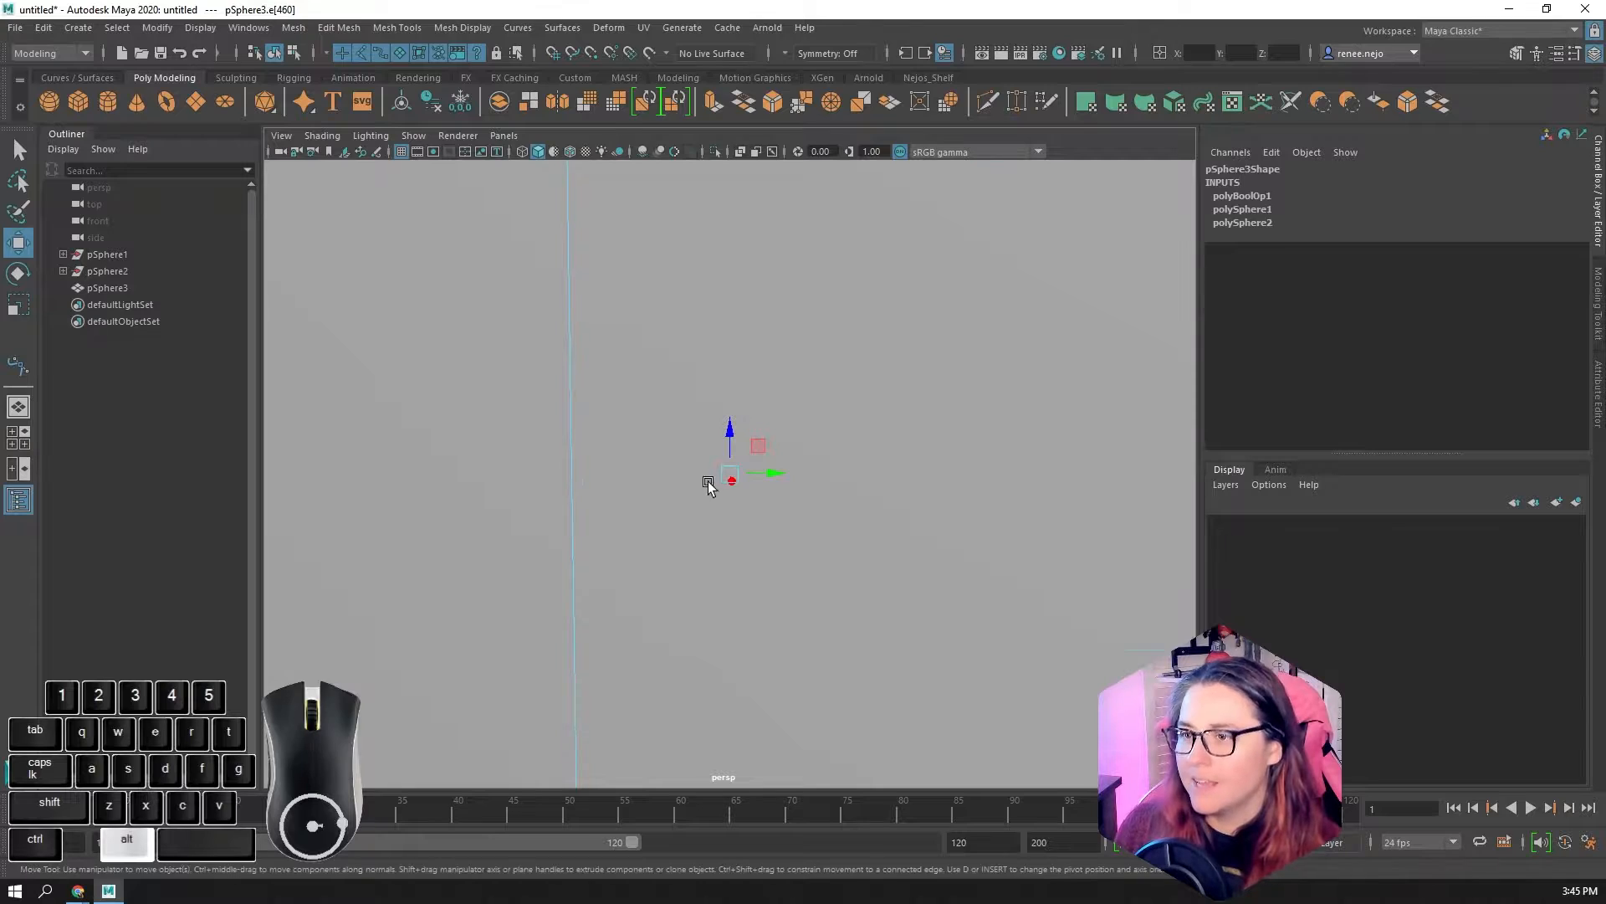
Select all connected faces of the united mesh and examine the seam between the two spheres up close.
{"action": "scroll", "coordinate": [719, 481], "scroll_direction": "down", "scroll_amount": 6}
{"action": "right_click_drag", "start_coordinate": [760, 446], "coordinate": [765, 488]}
{"action": "double_click", "coordinate": [764, 490]}
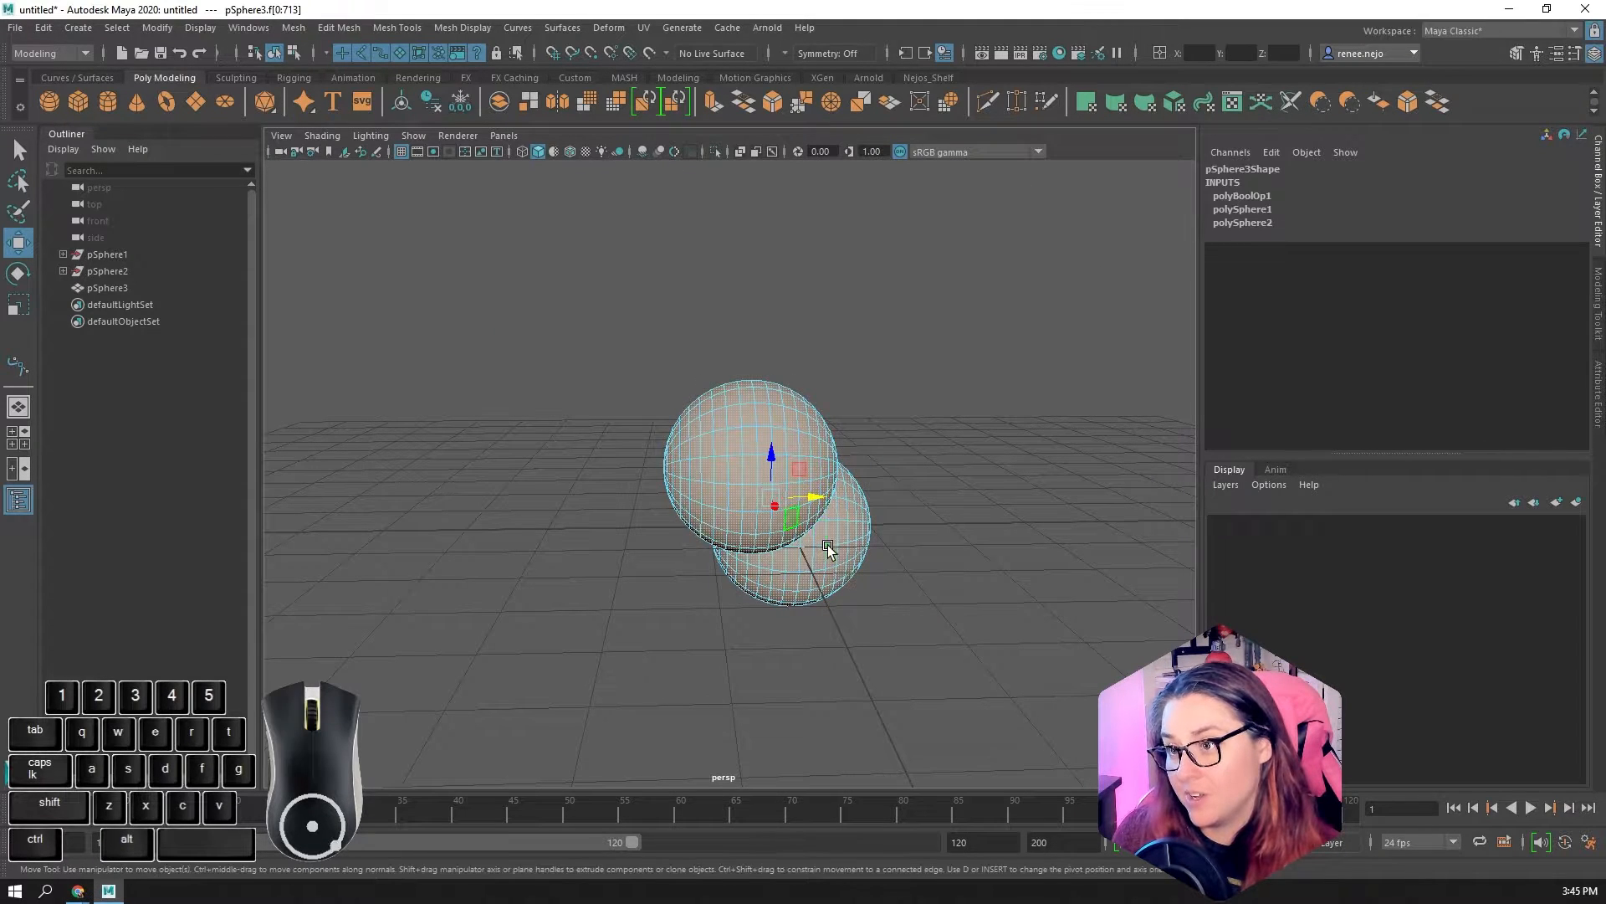
{"action": "key", "text": "r"}
{"action": "left_click_drag", "start_coordinate": [749, 517], "coordinate": [1280, 313], "text": "alt"}
{"action": "left_click_drag", "start_coordinate": [931, 477], "coordinate": [820, 473], "text": "alt"}
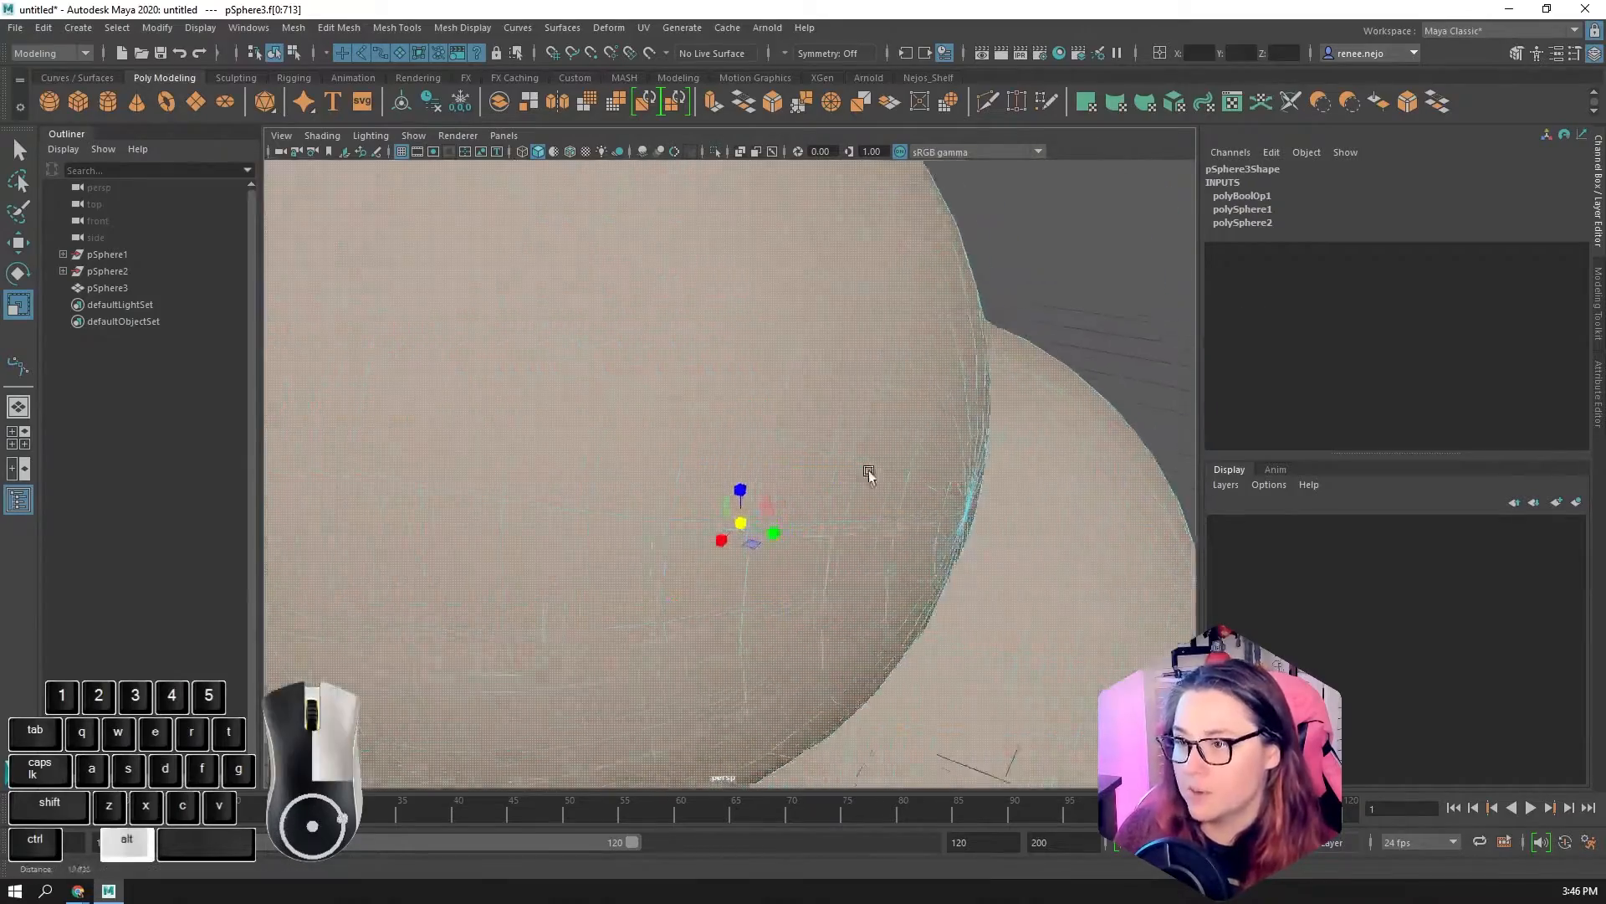
{"action": "right_click_drag", "start_coordinate": [867, 469], "coordinate": [1122, 498], "text": "alt"}
{"action": "left_click_drag", "start_coordinate": [849, 493], "coordinate": [907, 505], "text": "alt"}
Switch to edge selection and pick edges along the intersection seam to examine how the two spheres are joined.
{"action": "left_click", "coordinate": [630, 484]}
{"action": "right_click_drag", "start_coordinate": [651, 376], "coordinate": [639, 321]}
{"action": "left_click", "coordinate": [545, 343]}
{"action": "left_click", "coordinate": [546, 343]}
{"action": "left_click_drag", "start_coordinate": [545, 343], "coordinate": [685, 409], "text": "alt"}
{"action": "scroll", "coordinate": [685, 409], "scroll_direction": "down", "scroll_amount": 5}
{"action": "left_click_drag", "start_coordinate": [431, 525], "coordinate": [731, 419], "text": "alt"}
{"action": "left_click", "coordinate": [632, 383]}
{"action": "key", "text": "e"}
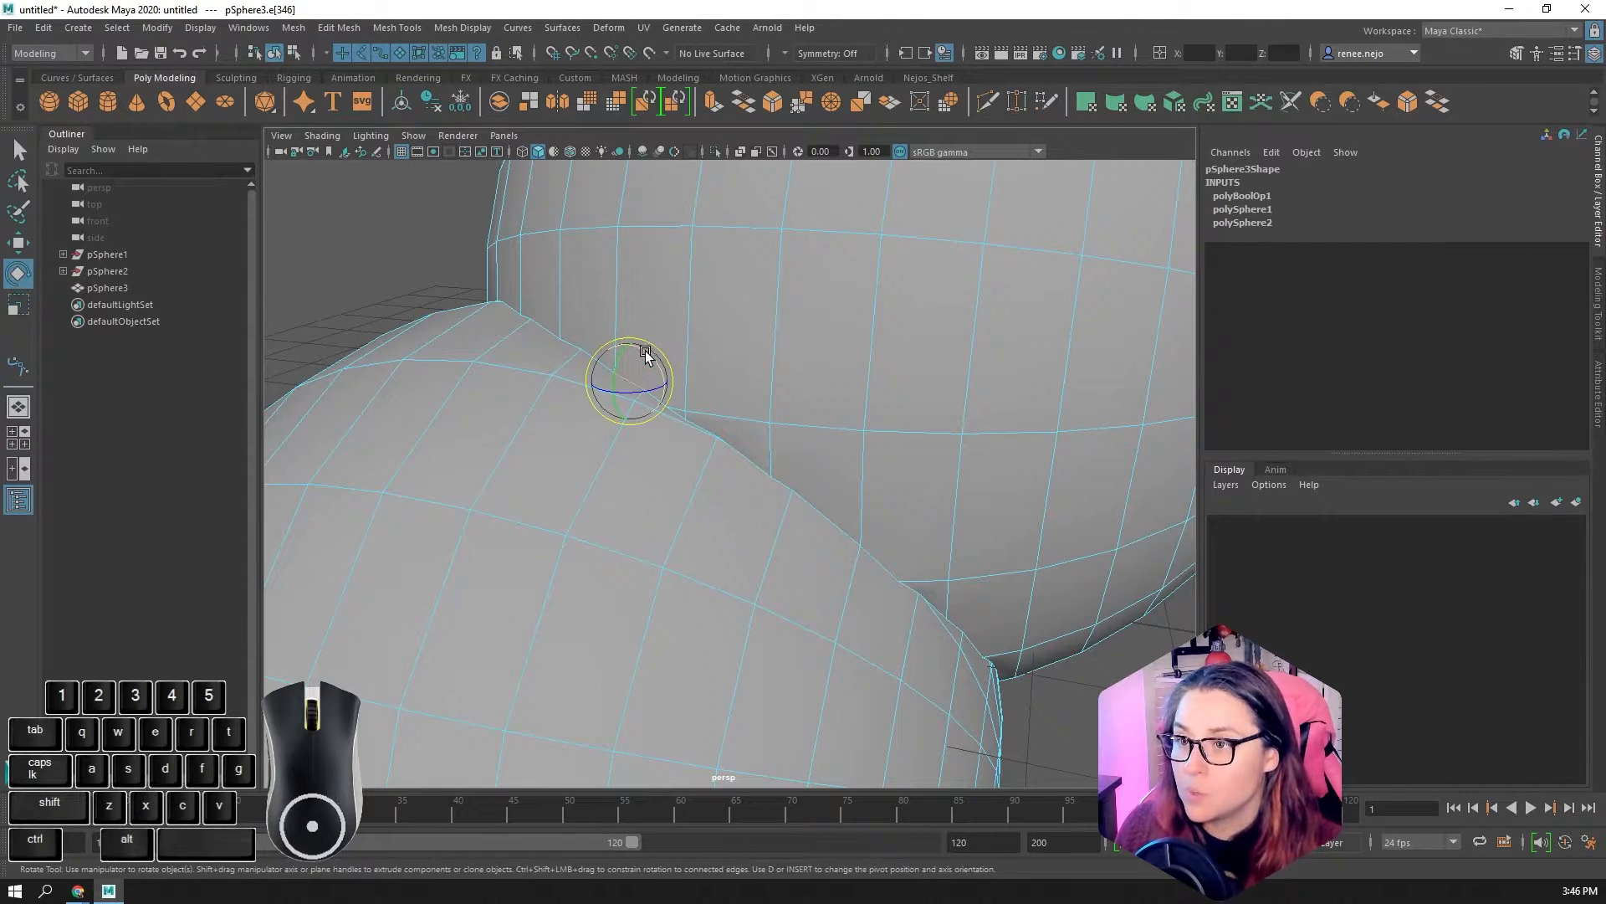
{"action": "left_click_drag", "start_coordinate": [785, 477], "coordinate": [586, 436], "text": "alt"}
{"action": "key", "text": "w"}
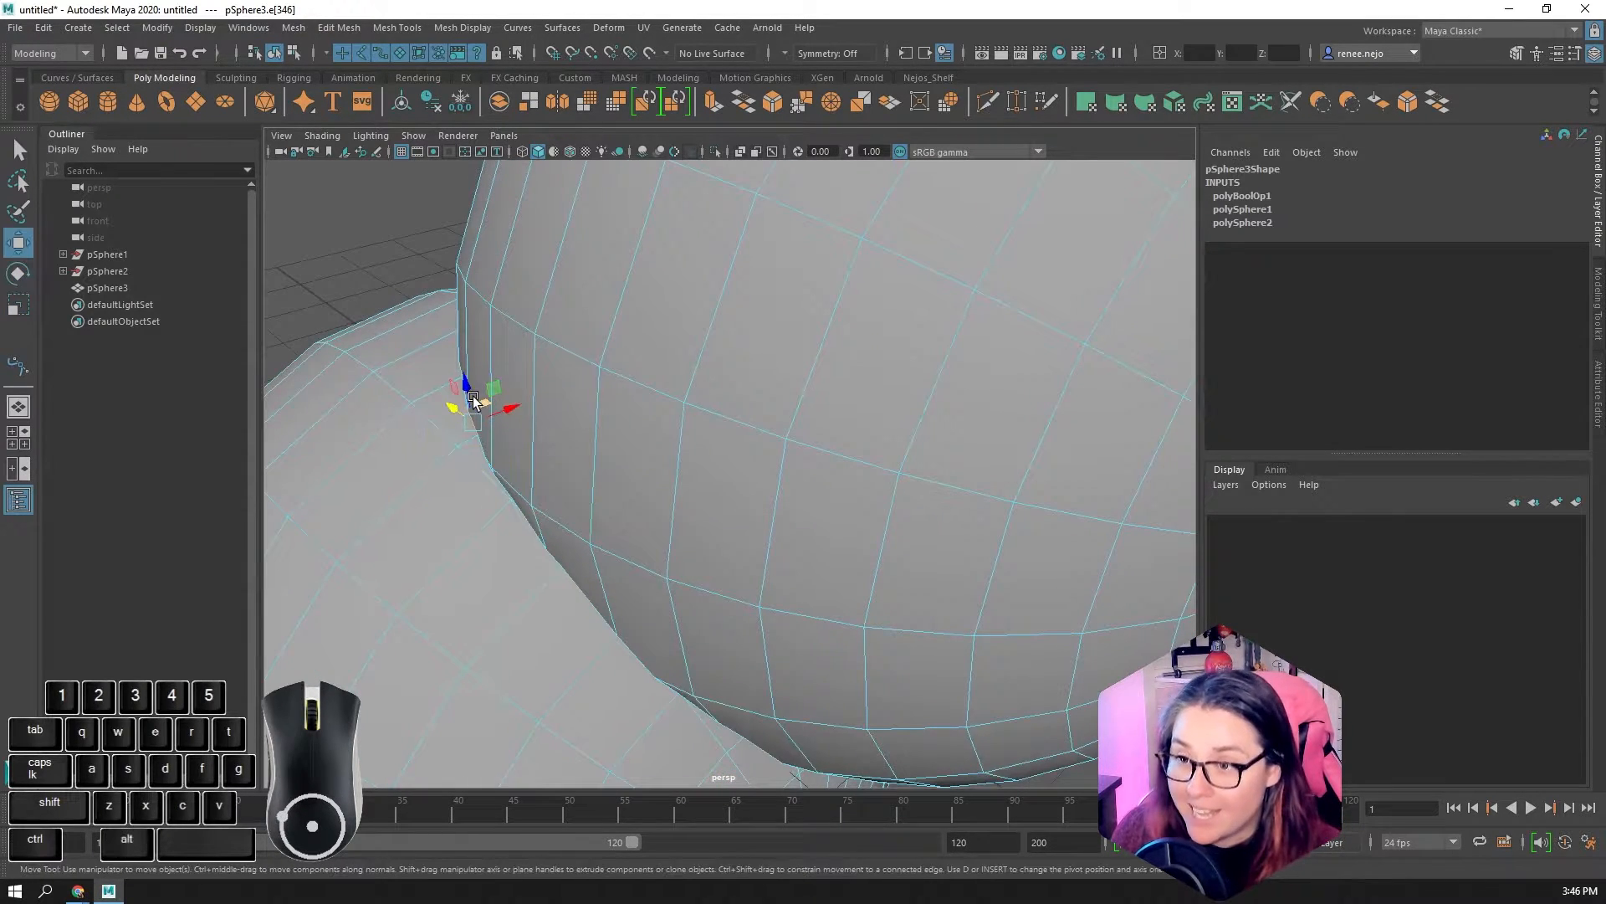
Switch to face selection and select individual faces on either side of the seam to compare their shapes.
{"action": "left_click_drag", "start_coordinate": [466, 393], "coordinate": [706, 468]}
{"action": "right_click_drag", "start_coordinate": [706, 468], "coordinate": [708, 502]}
{"action": "left_click", "coordinate": [707, 492]}
{"action": "left_click", "coordinate": [659, 403]}
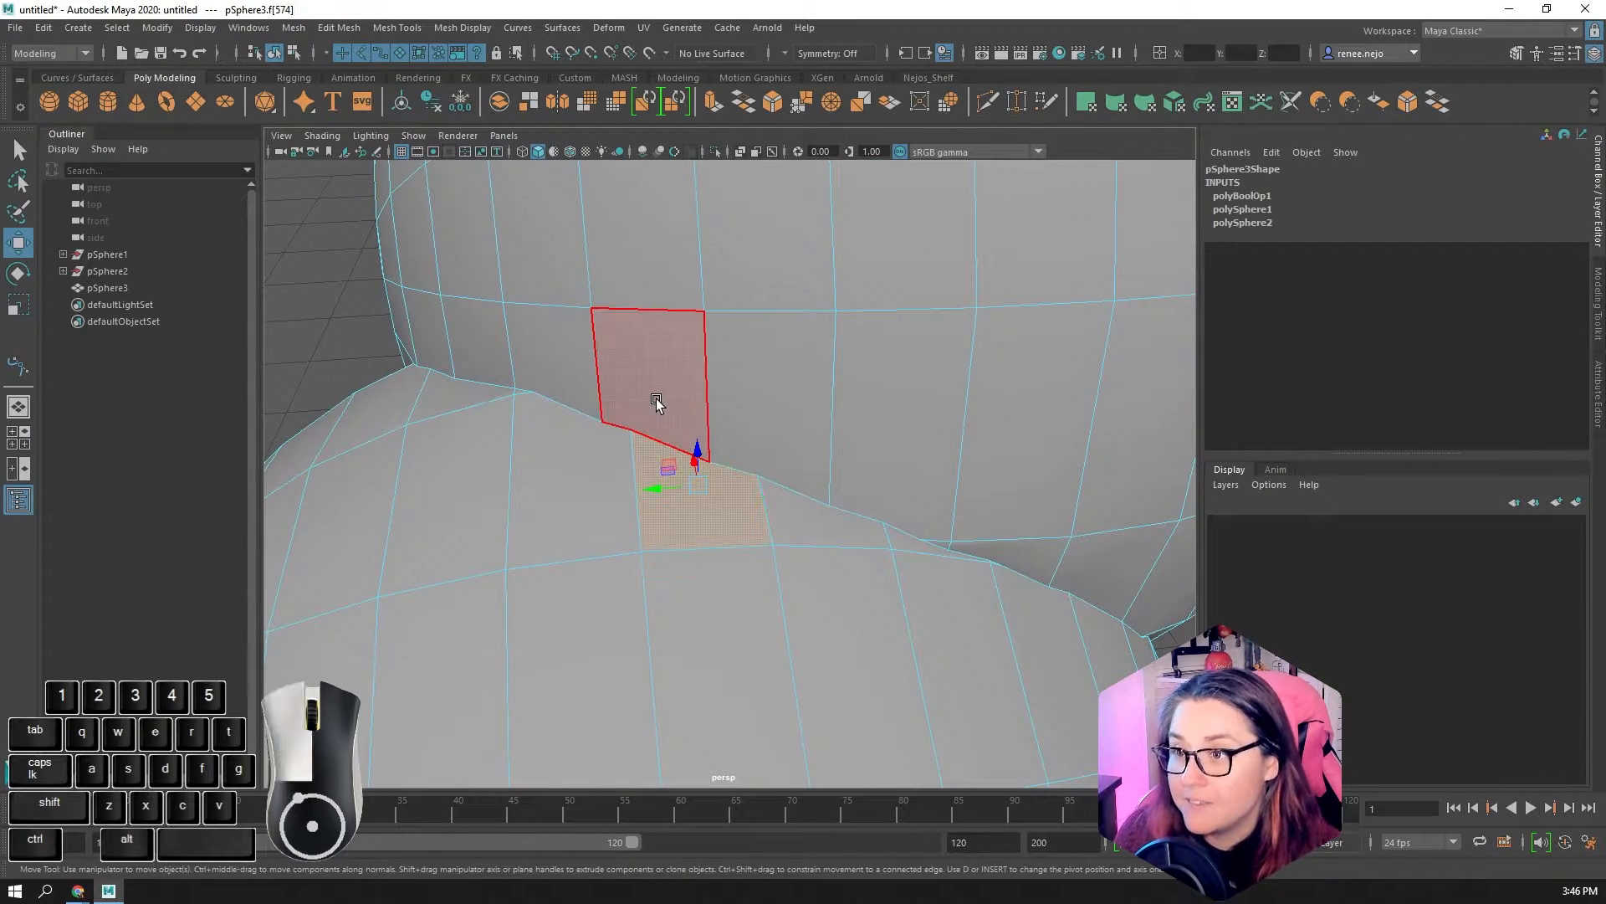
{"action": "left_click", "coordinate": [763, 410]}
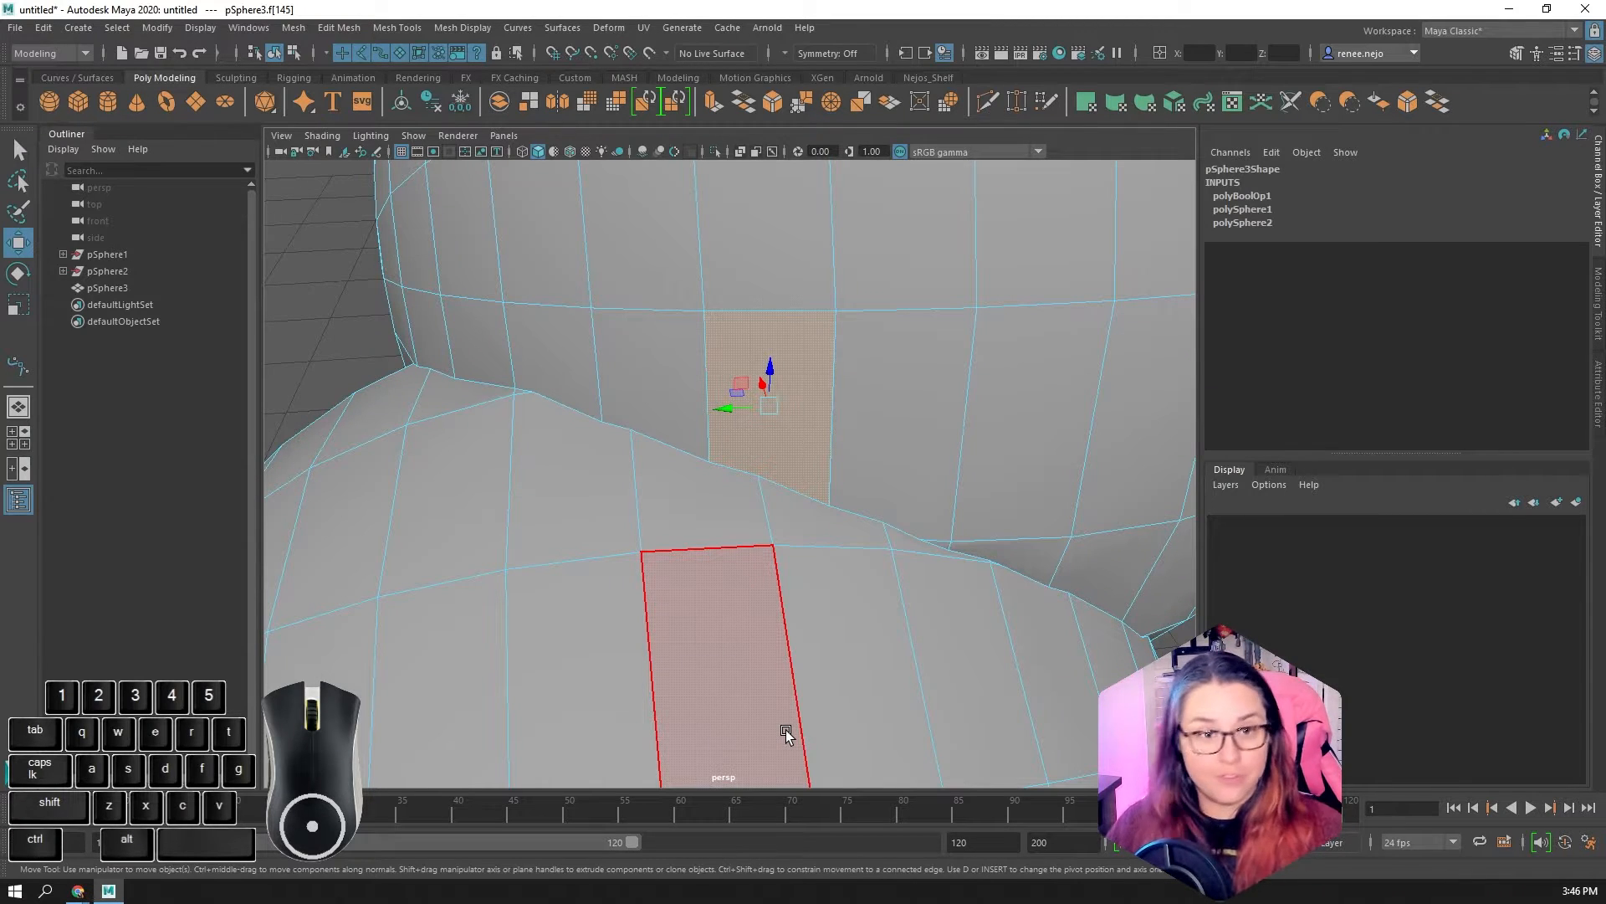
Undo the component selections and the Boolean Union so pSphere1 and pSphere2 are separate, selected objects.
{"action": "scroll", "coordinate": [784, 726], "scroll_direction": "down", "scroll_amount": 5}
{"action": "key", "text": "ctrl+z"}
{"action": "key", "text": "ctrl+z"}
{"action": "key", "text": "ctrl+z"}
{"action": "key", "text": "ctrl+z"}
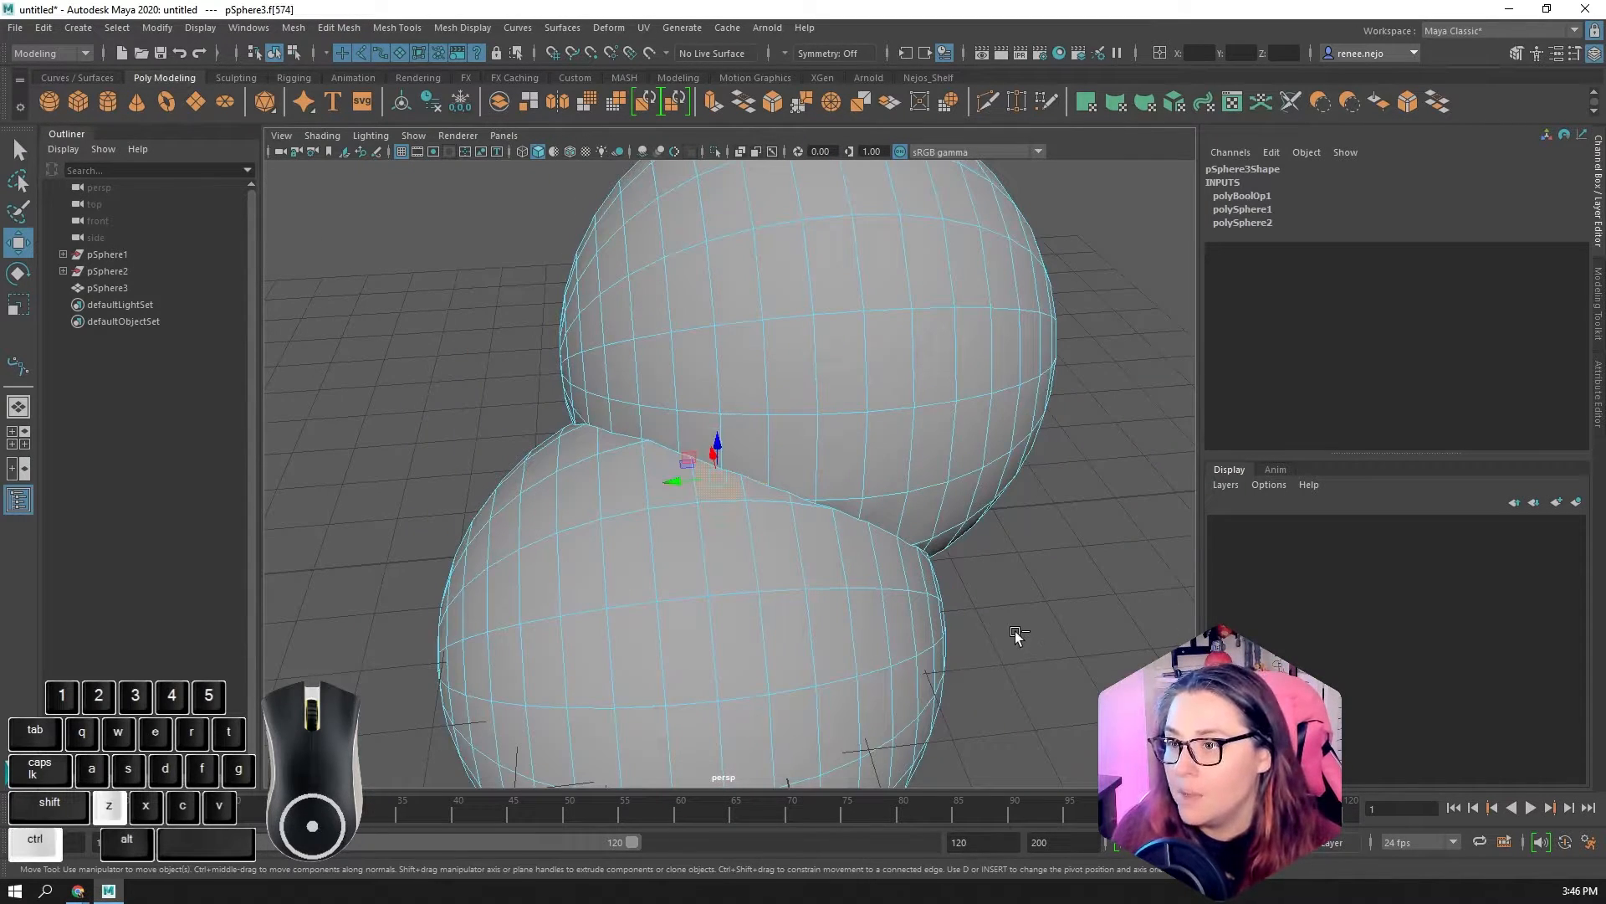
{"action": "scroll", "coordinate": [1045, 638], "scroll_direction": "down", "scroll_amount": 6}
{"action": "key", "text": "ctrl+z"}
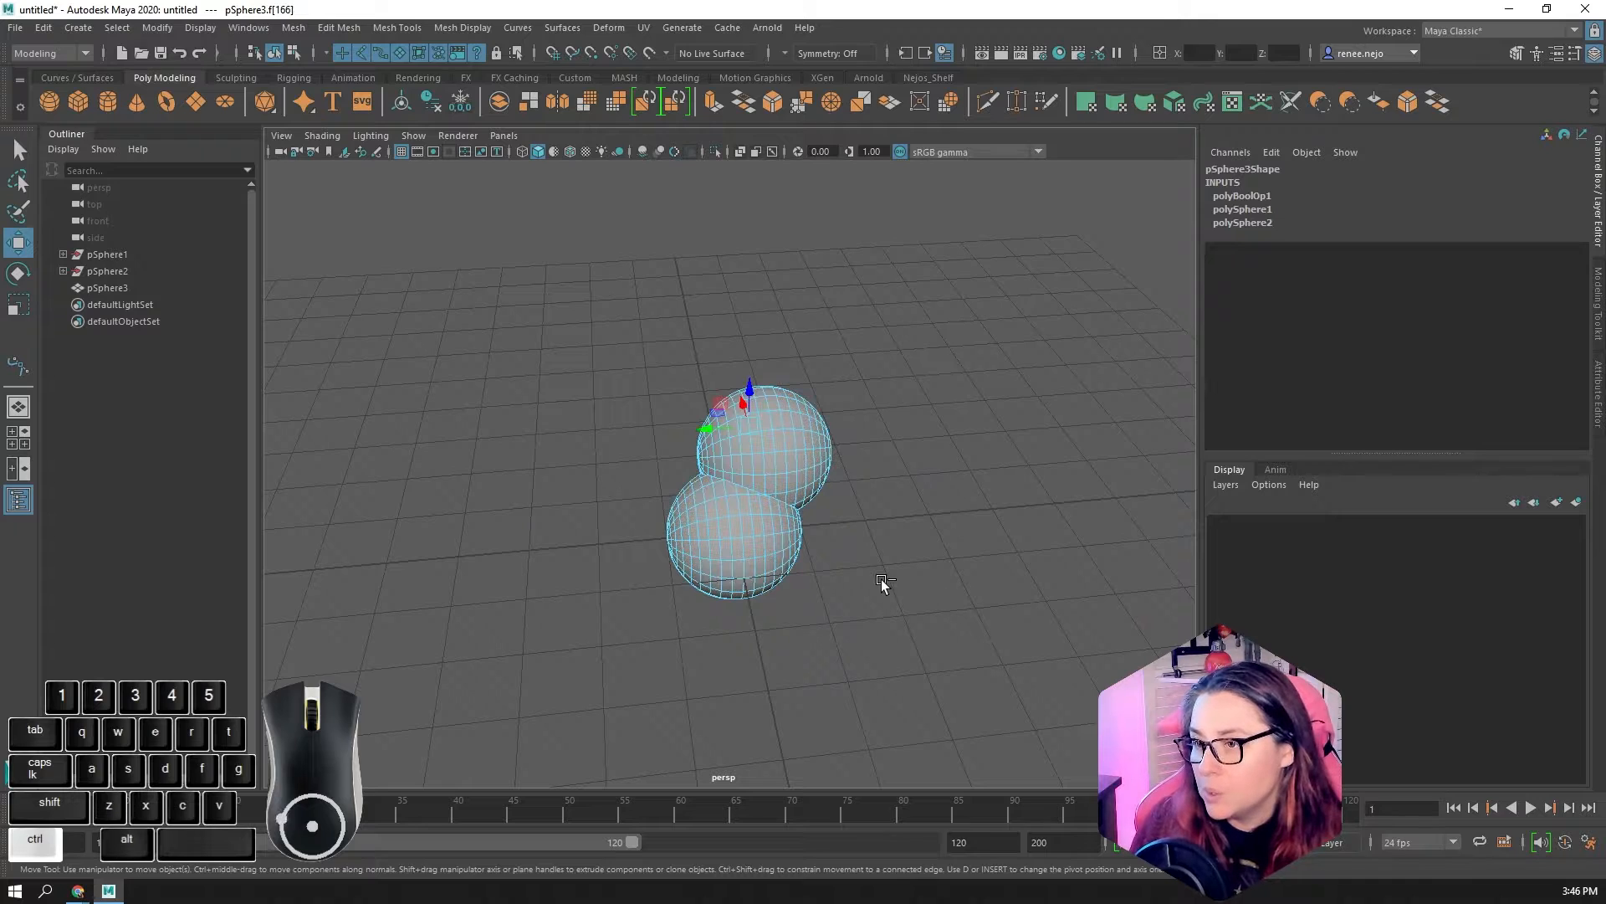
{"action": "key", "text": "ctrl+z"}
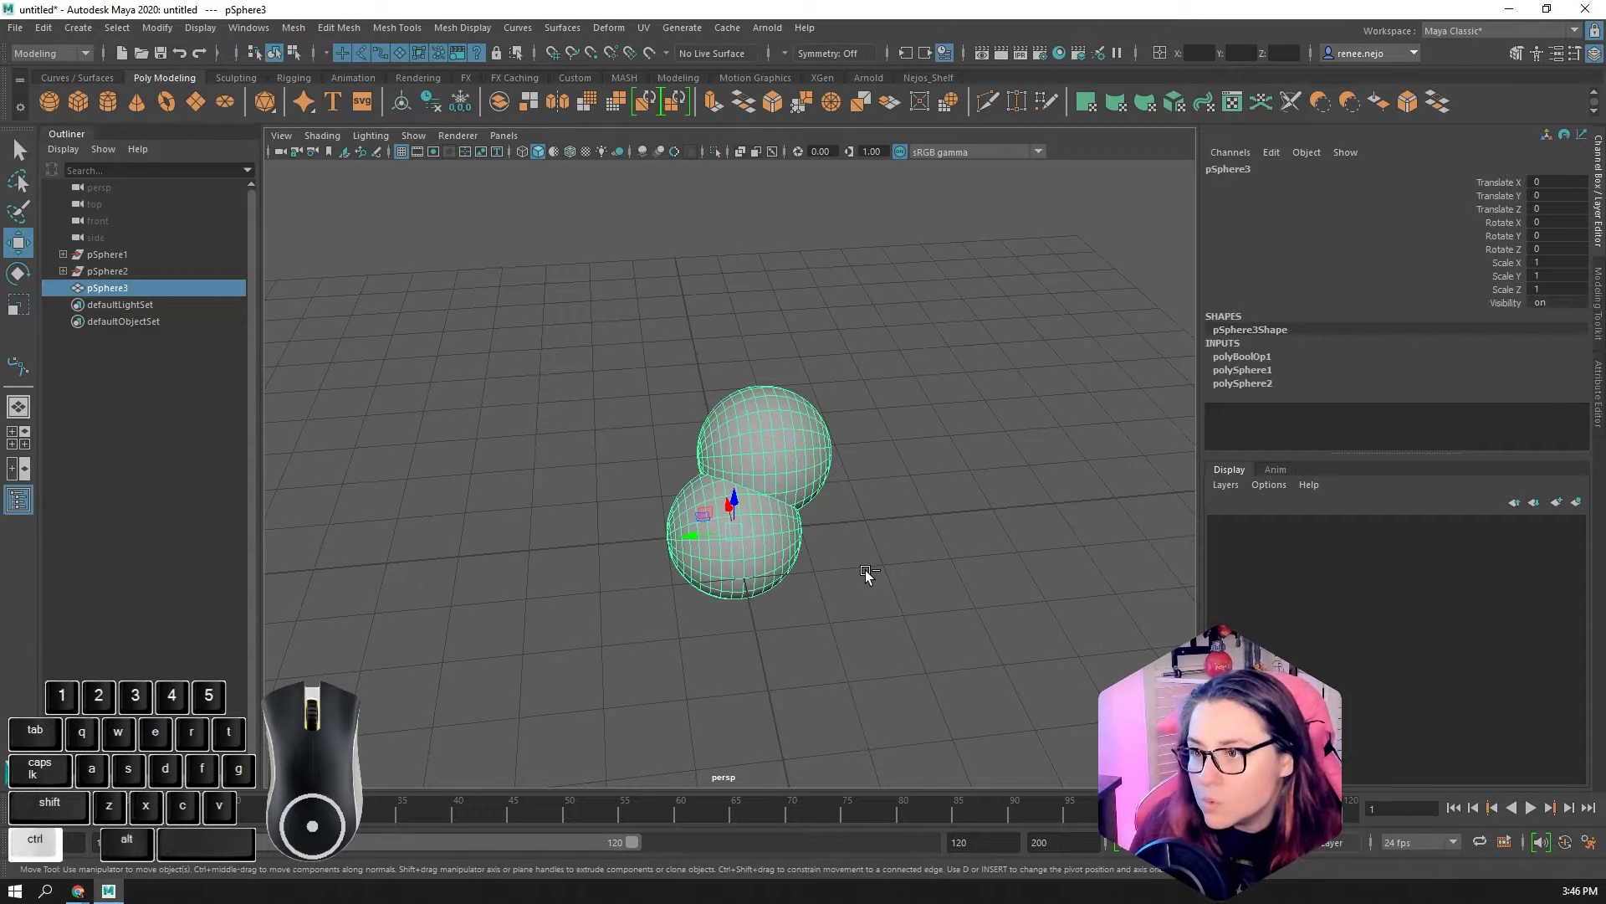
{"action": "key", "text": "ctrl+z"}
Apply a Boolean Intersection to the two selected spheres and view the resulting shape from another angle.
{"action": "left_click_drag", "start_coordinate": [865, 569], "coordinate": [836, 577], "text": "alt"}
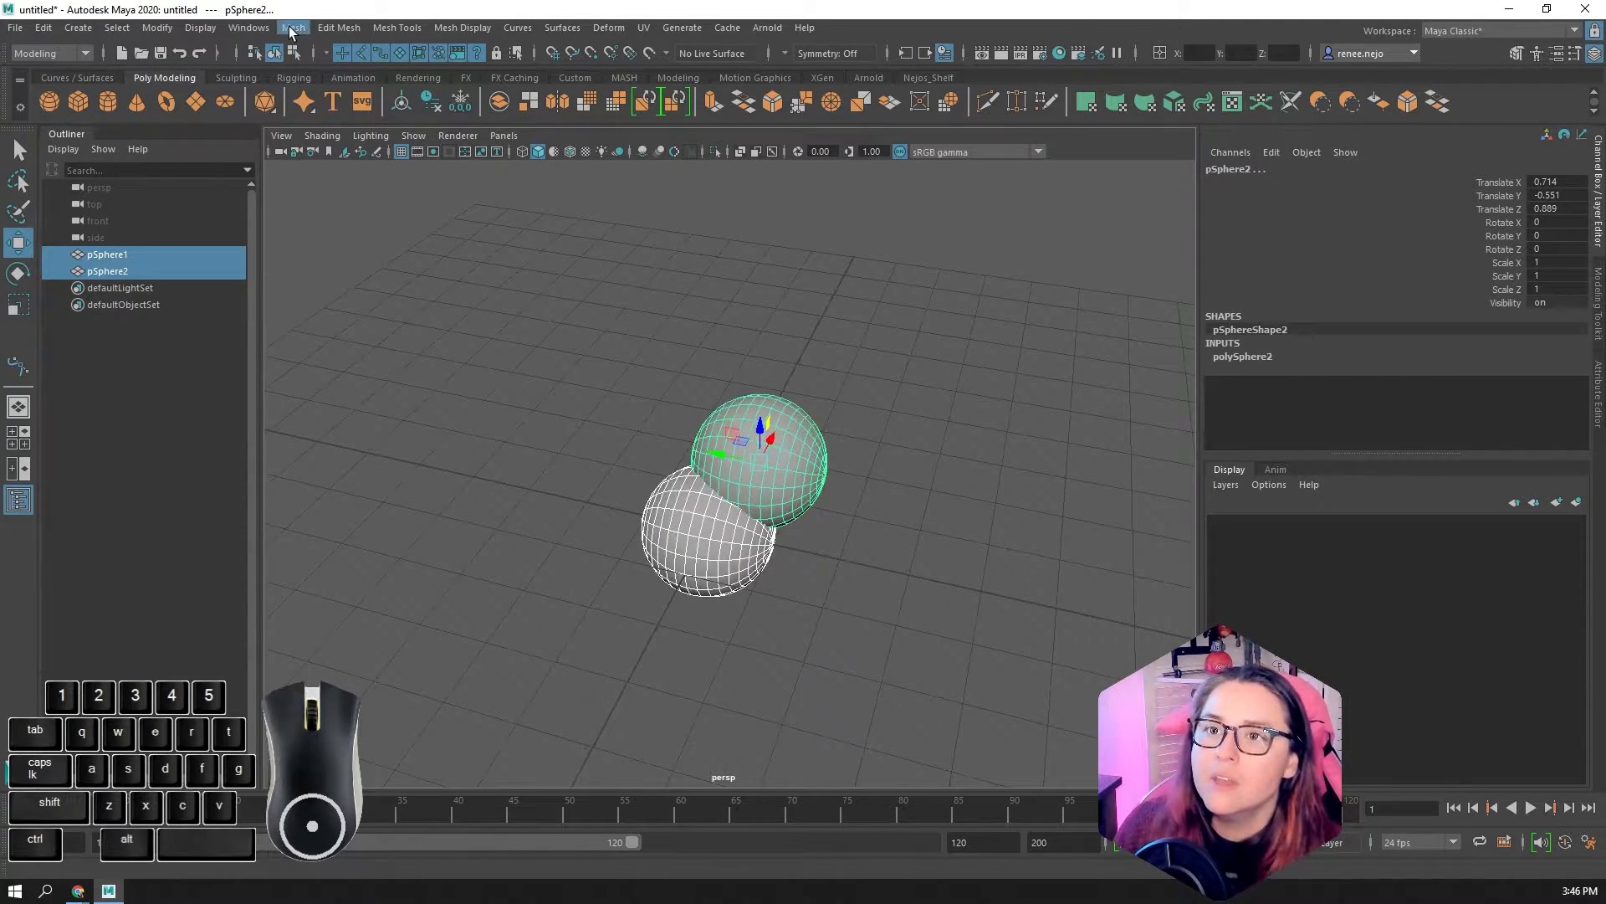
{"action": "left_click", "coordinate": [312, 29]}
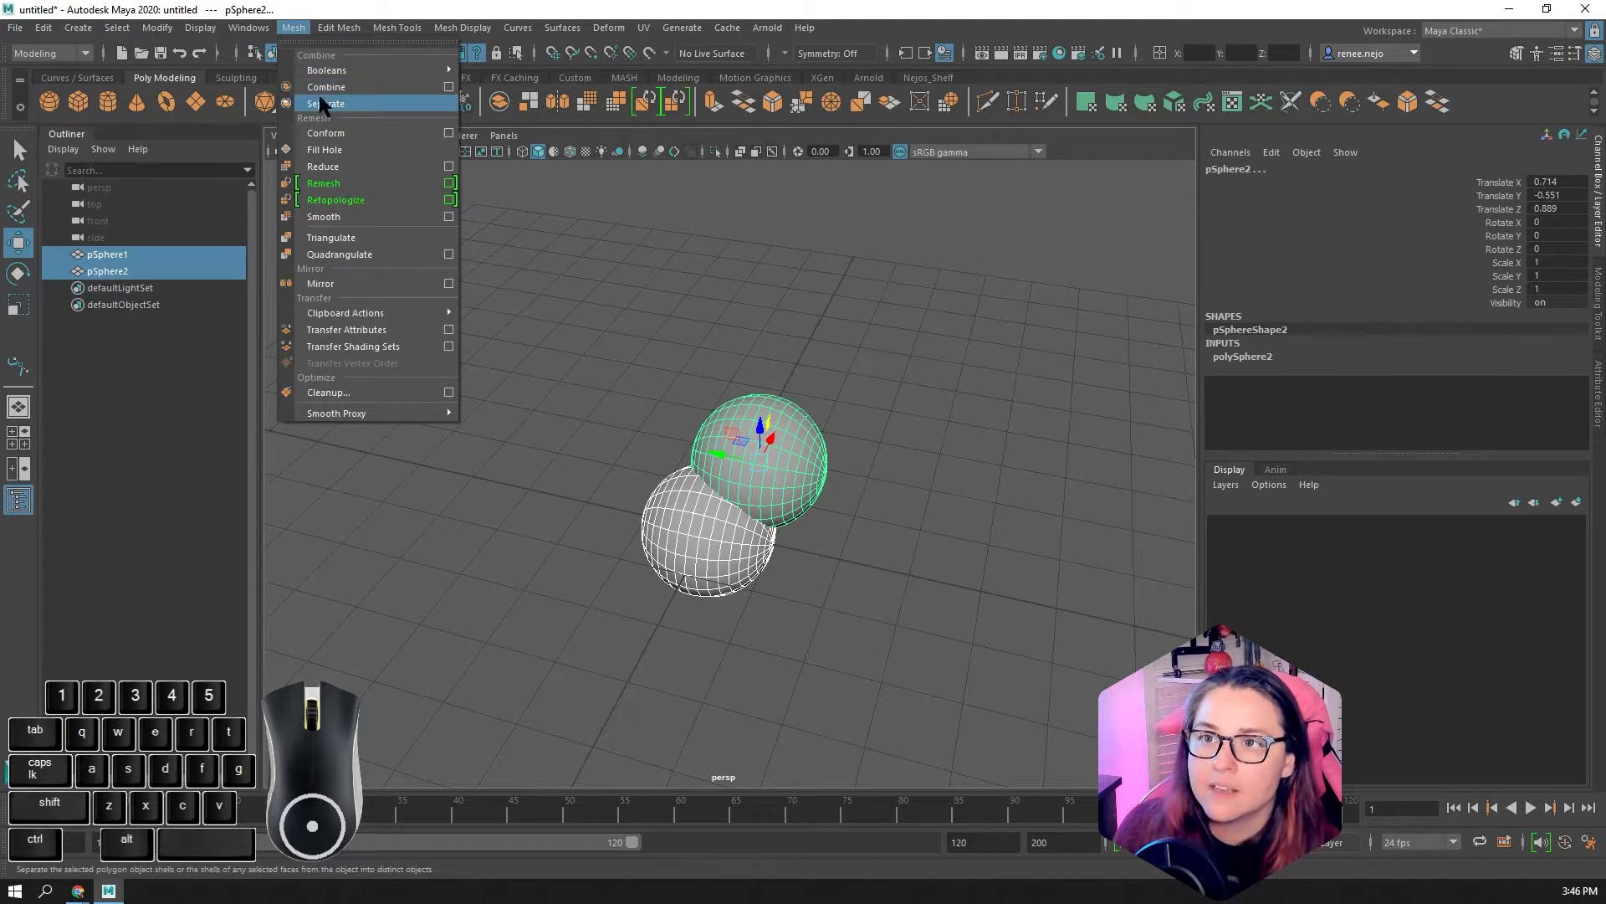
{"action": "mouse_move", "coordinate": [350, 67]}
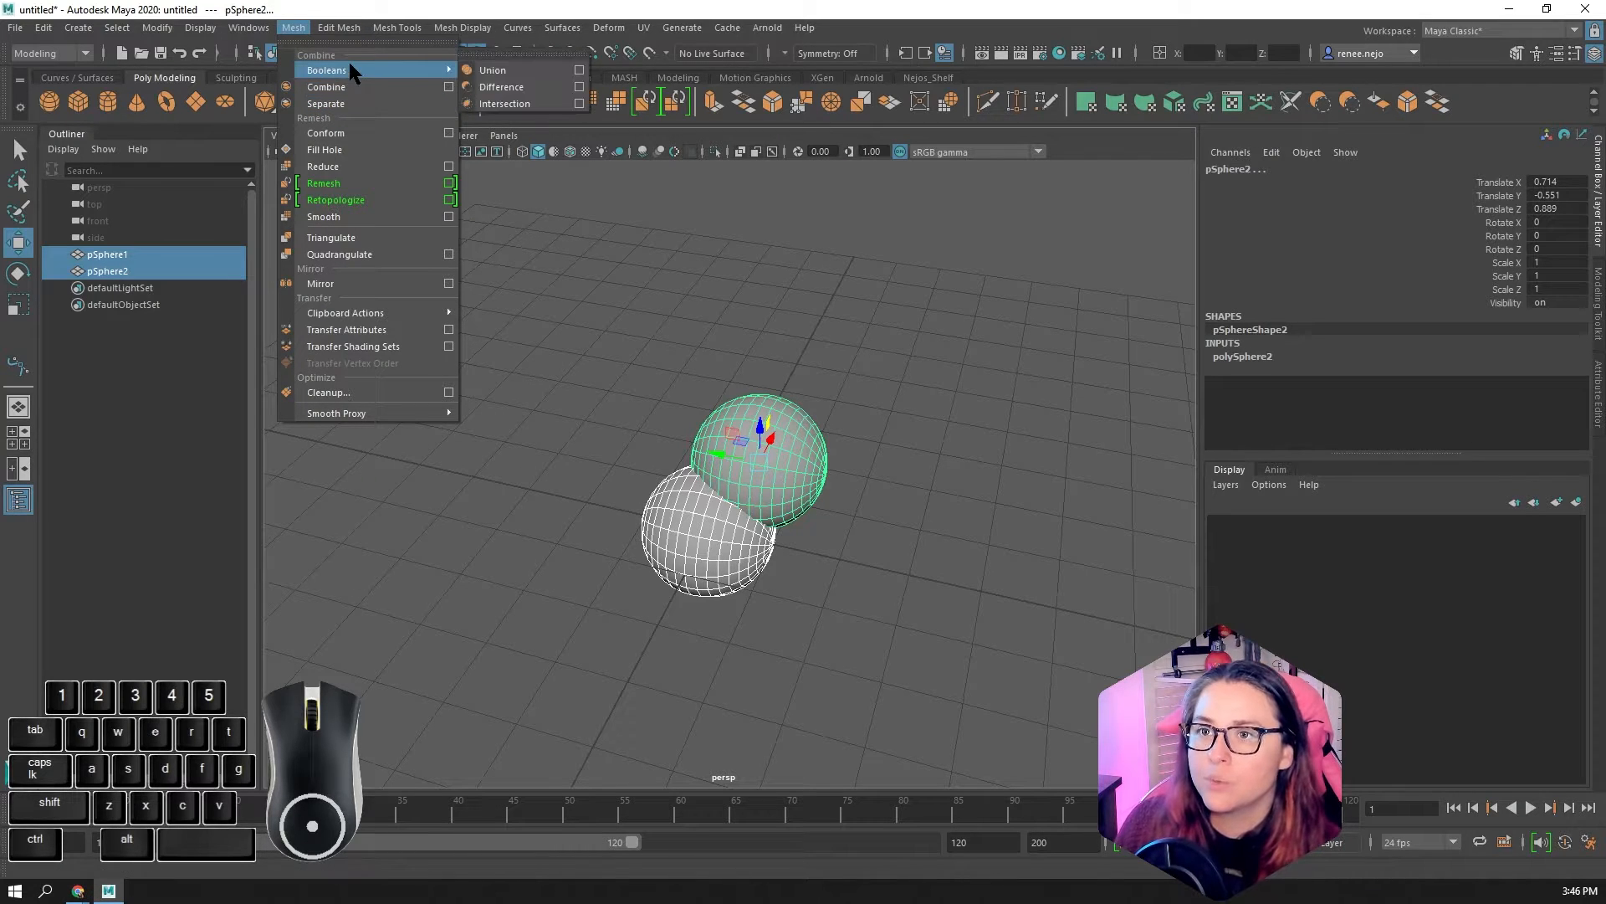
{"action": "left_click", "coordinate": [510, 106]}
{"action": "left_click_drag", "start_coordinate": [631, 240], "coordinate": [789, 566], "text": "alt"}
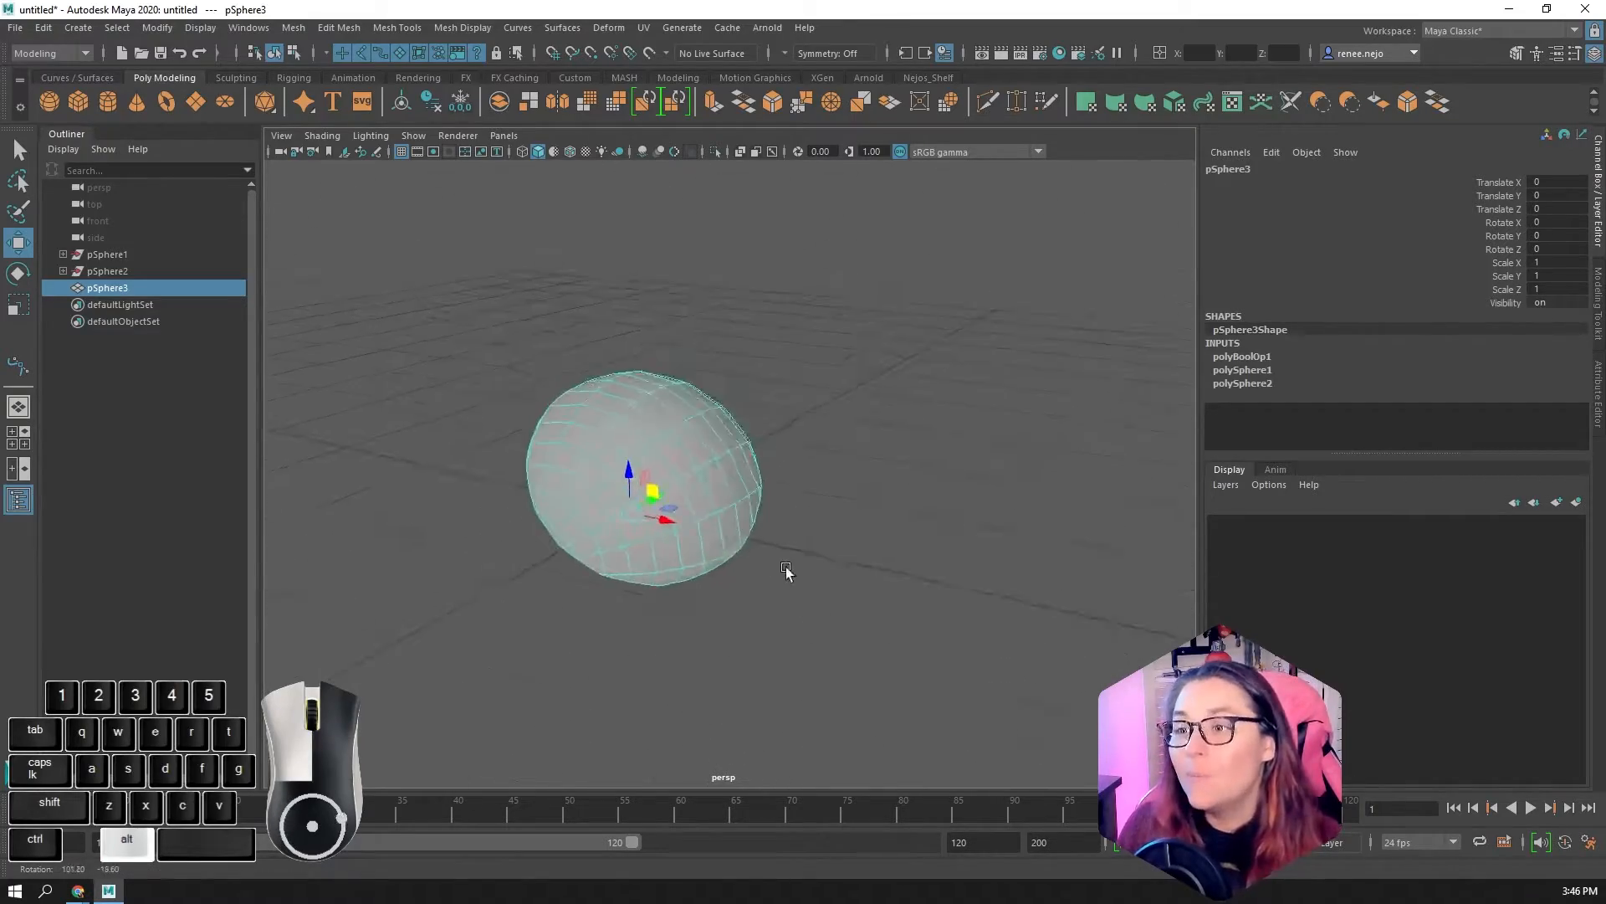
Undo the Boolean Intersection and examine the area where the two original spheres overlap.
{"action": "key", "text": "ctrl+z"}
{"action": "right_click_drag", "start_coordinate": [648, 554], "coordinate": [740, 568], "text": "alt"}
{"action": "left_click_drag", "start_coordinate": [740, 567], "coordinate": [836, 437], "text": "alt"}
{"action": "right_click_drag", "start_coordinate": [814, 498], "coordinate": [644, 509], "text": "alt"}
{"action": "scroll", "coordinate": [839, 513], "scroll_direction": "up", "scroll_amount": 3, "text": "alt"}
{"action": "left_click_drag", "start_coordinate": [840, 515], "coordinate": [878, 537], "text": "alt"}
{"action": "right_click_drag", "start_coordinate": [879, 538], "coordinate": [558, 551], "text": "alt"}
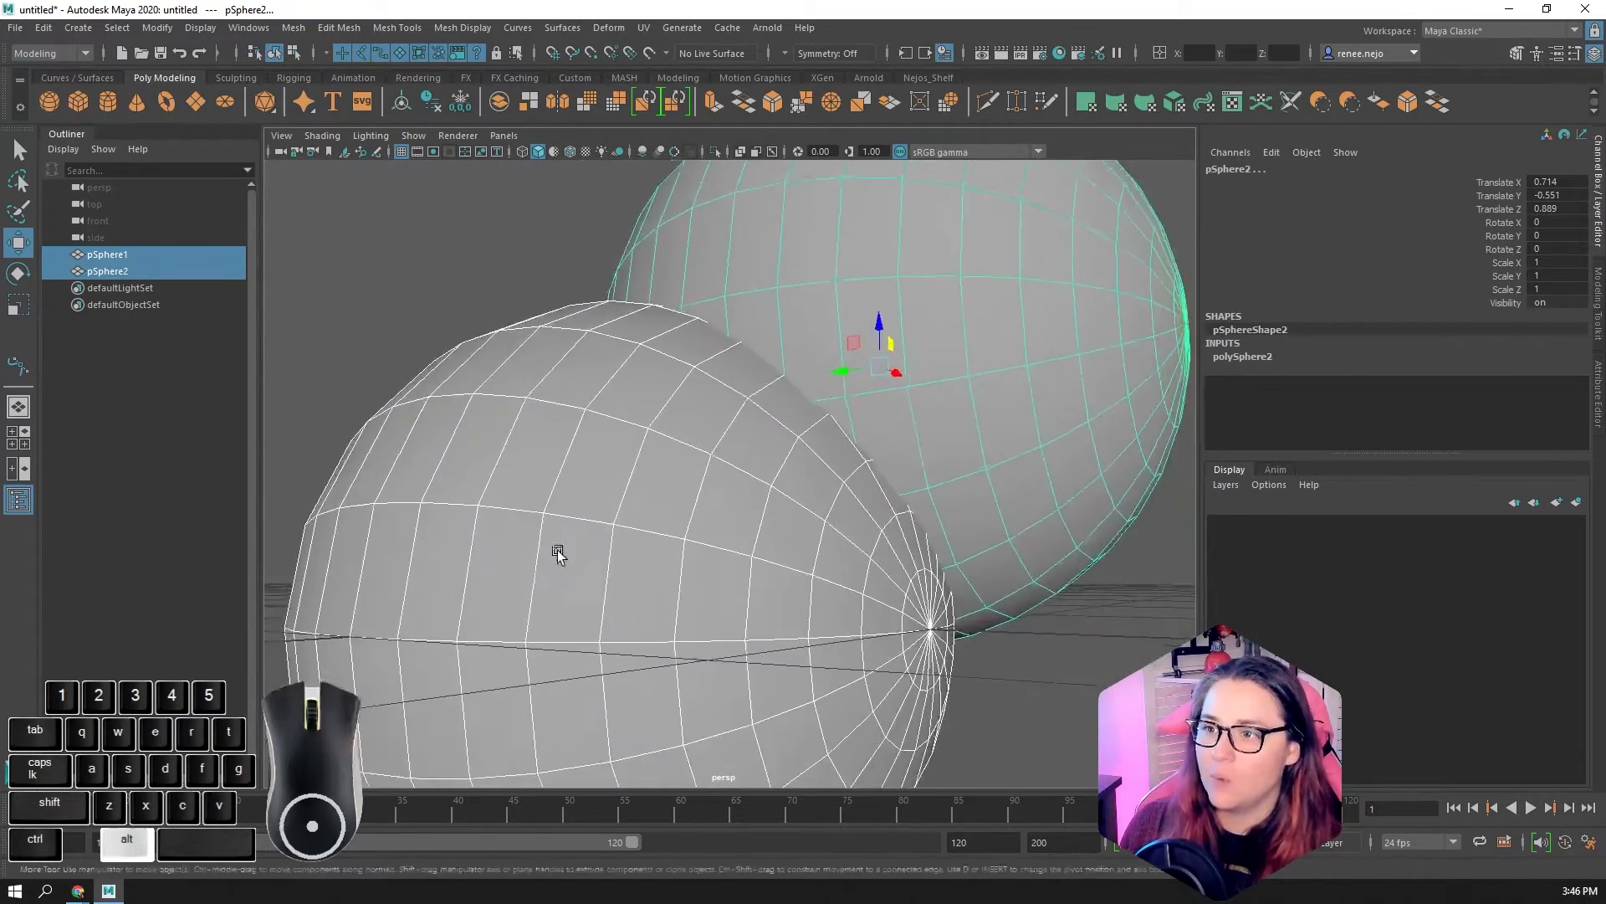
{"action": "left_click_drag", "start_coordinate": [559, 551], "coordinate": [567, 476], "text": "alt"}
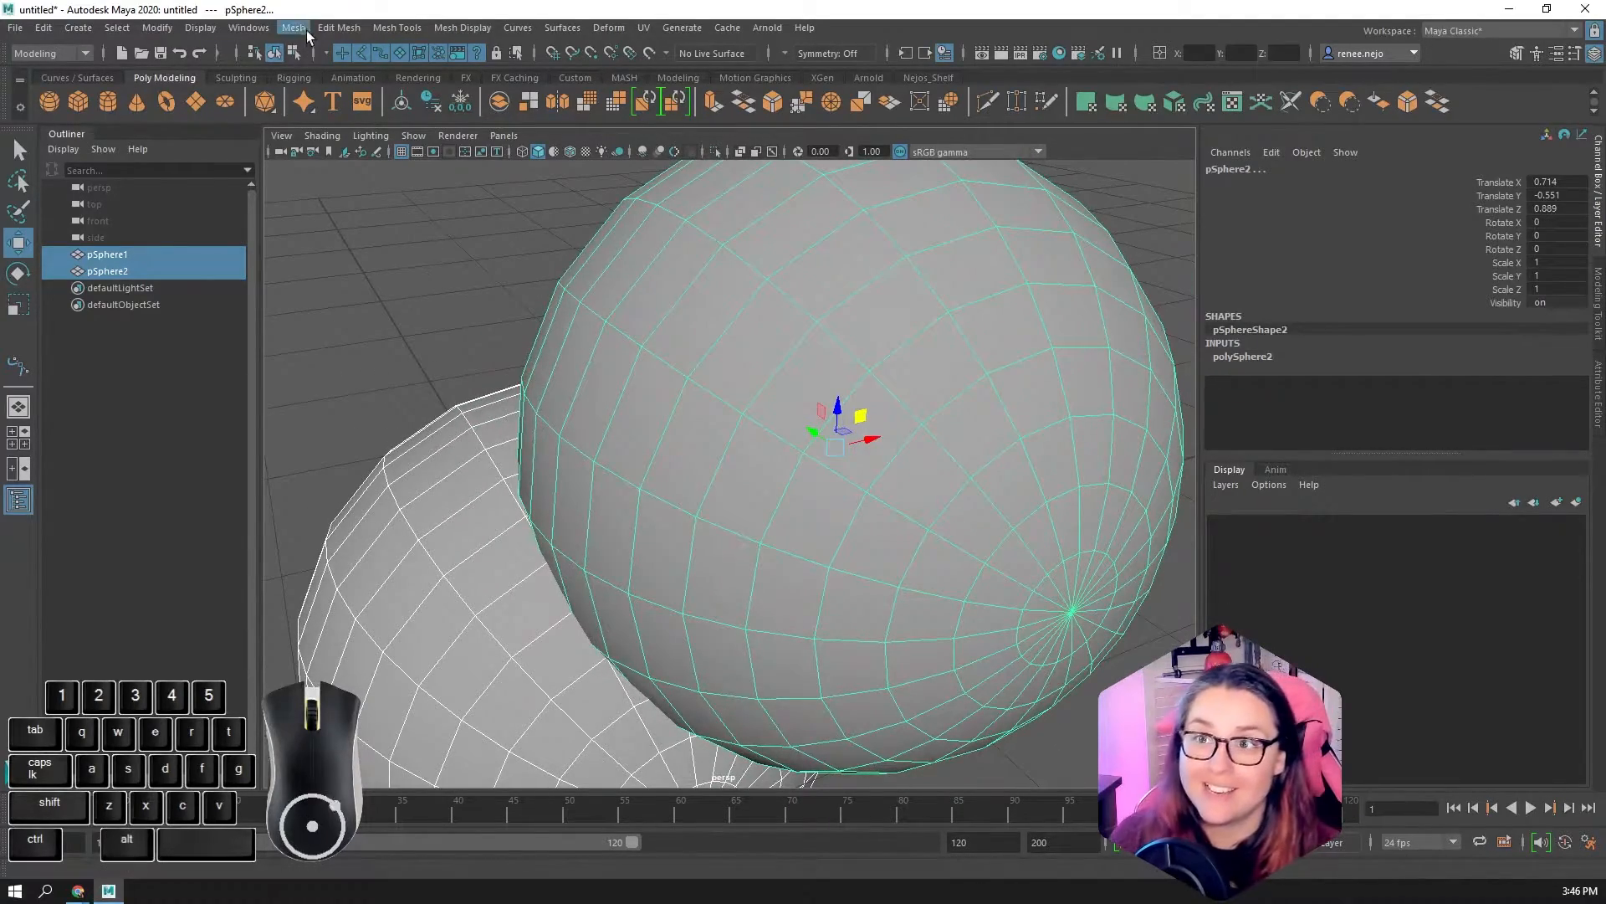
Apply a Boolean Intersection to pSphere1 and pSphere2 and inspect the remaining lens shape from several angles.
{"action": "left_click", "coordinate": [292, 29]}
{"action": "mouse_move", "coordinate": [297, 68]}
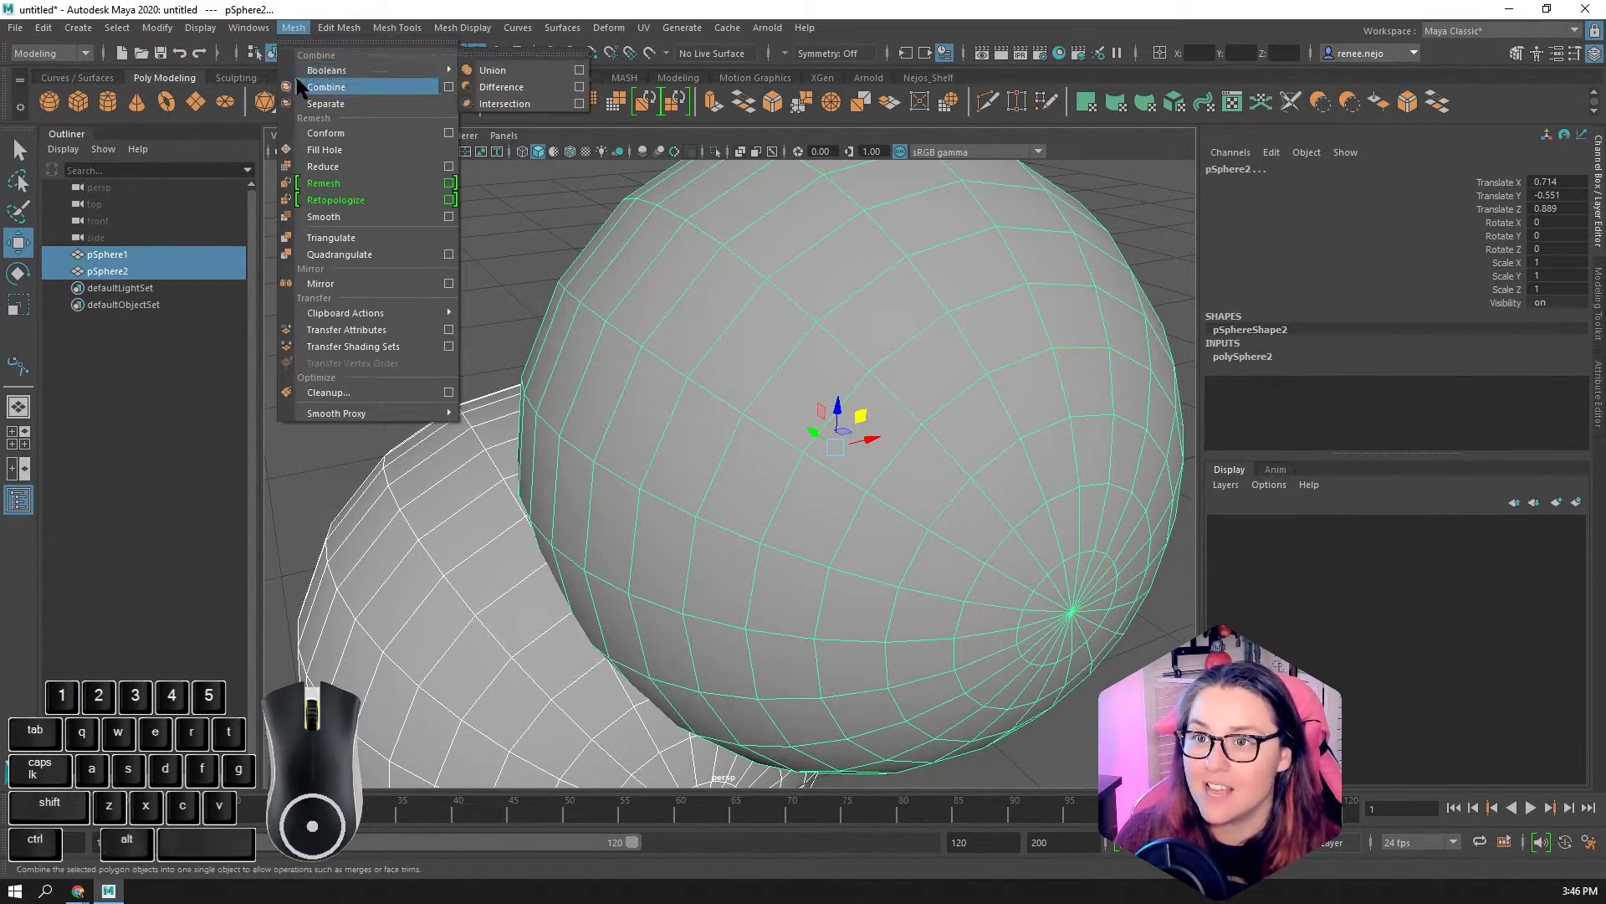
{"action": "left_click", "coordinate": [505, 104]}
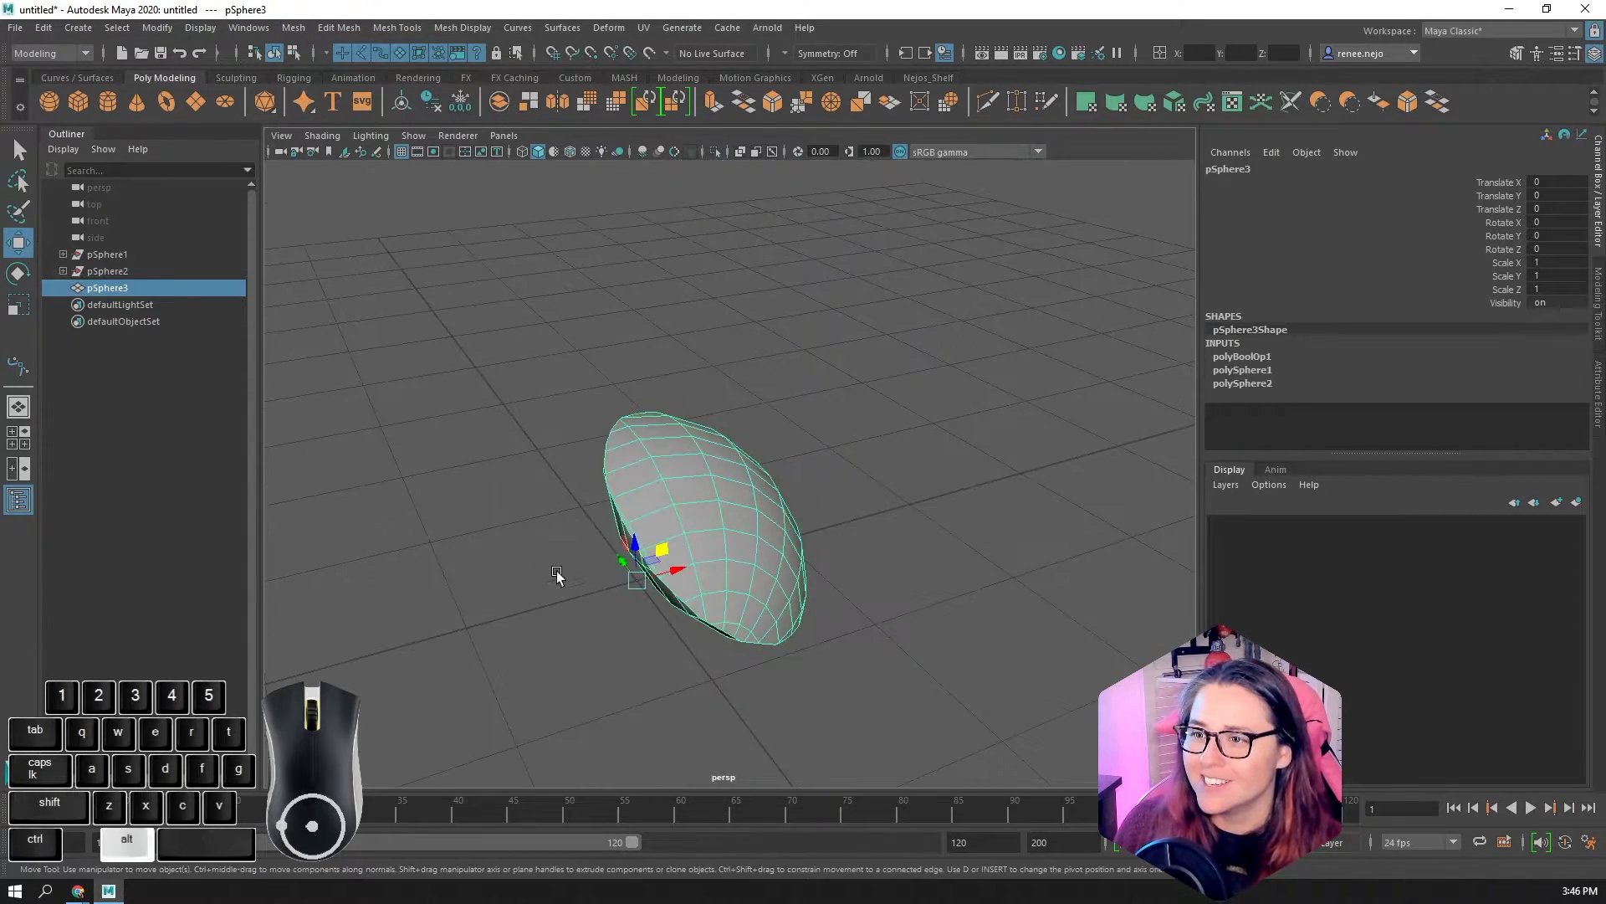
{"action": "left_click_drag", "start_coordinate": [556, 573], "coordinate": [853, 542], "text": "alt"}
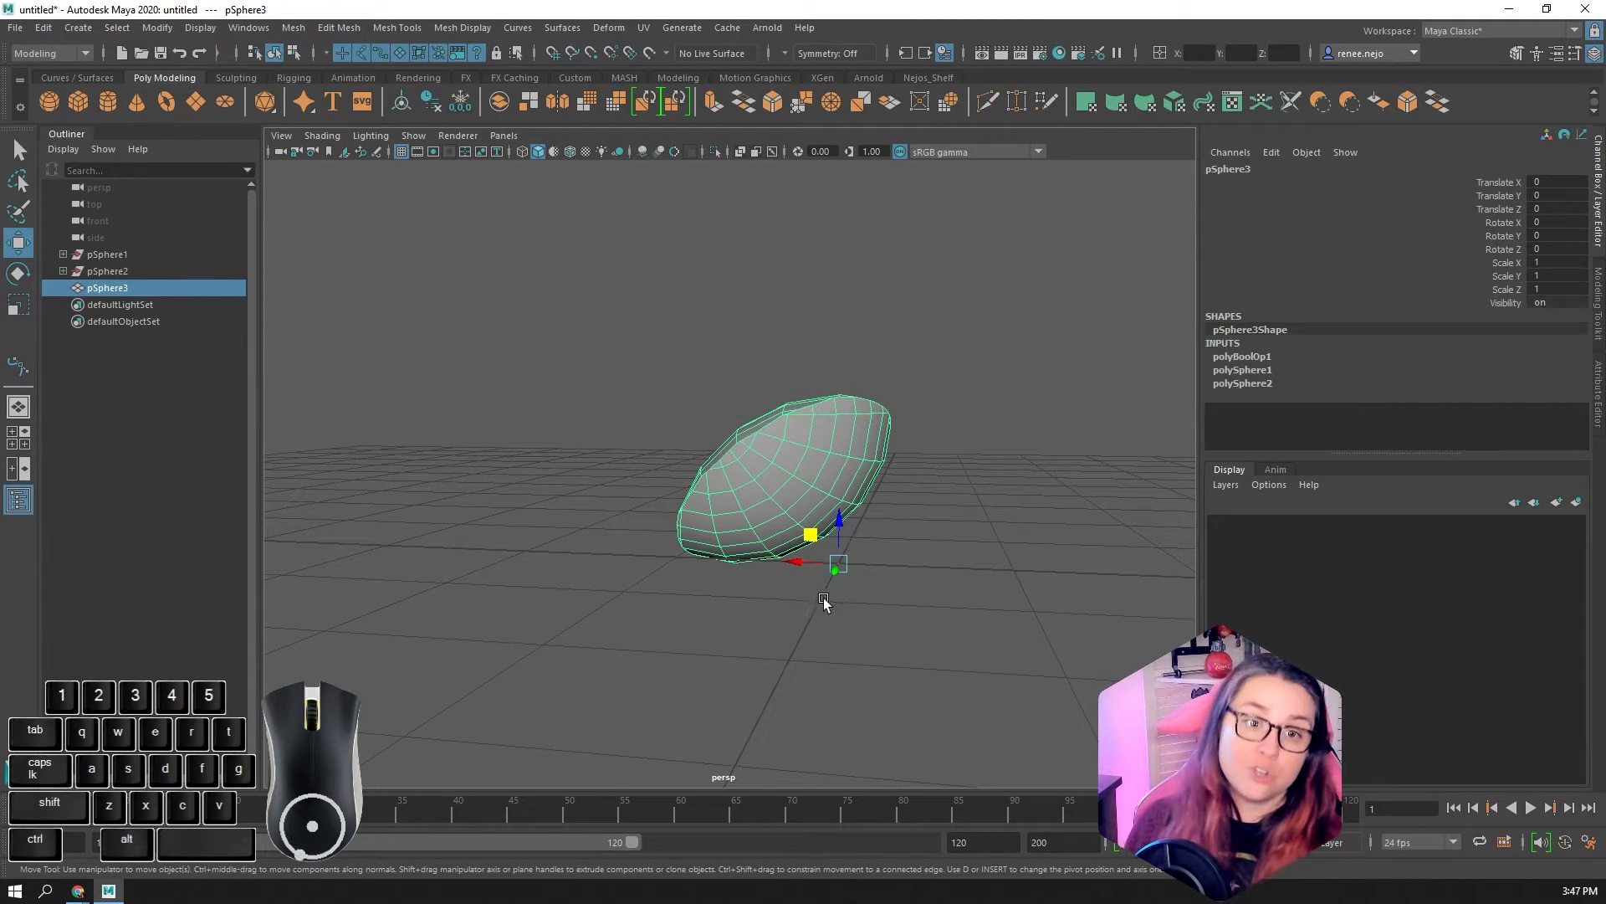
{"action": "left_click_drag", "start_coordinate": [825, 599], "coordinate": [712, 633], "text": "alt"}
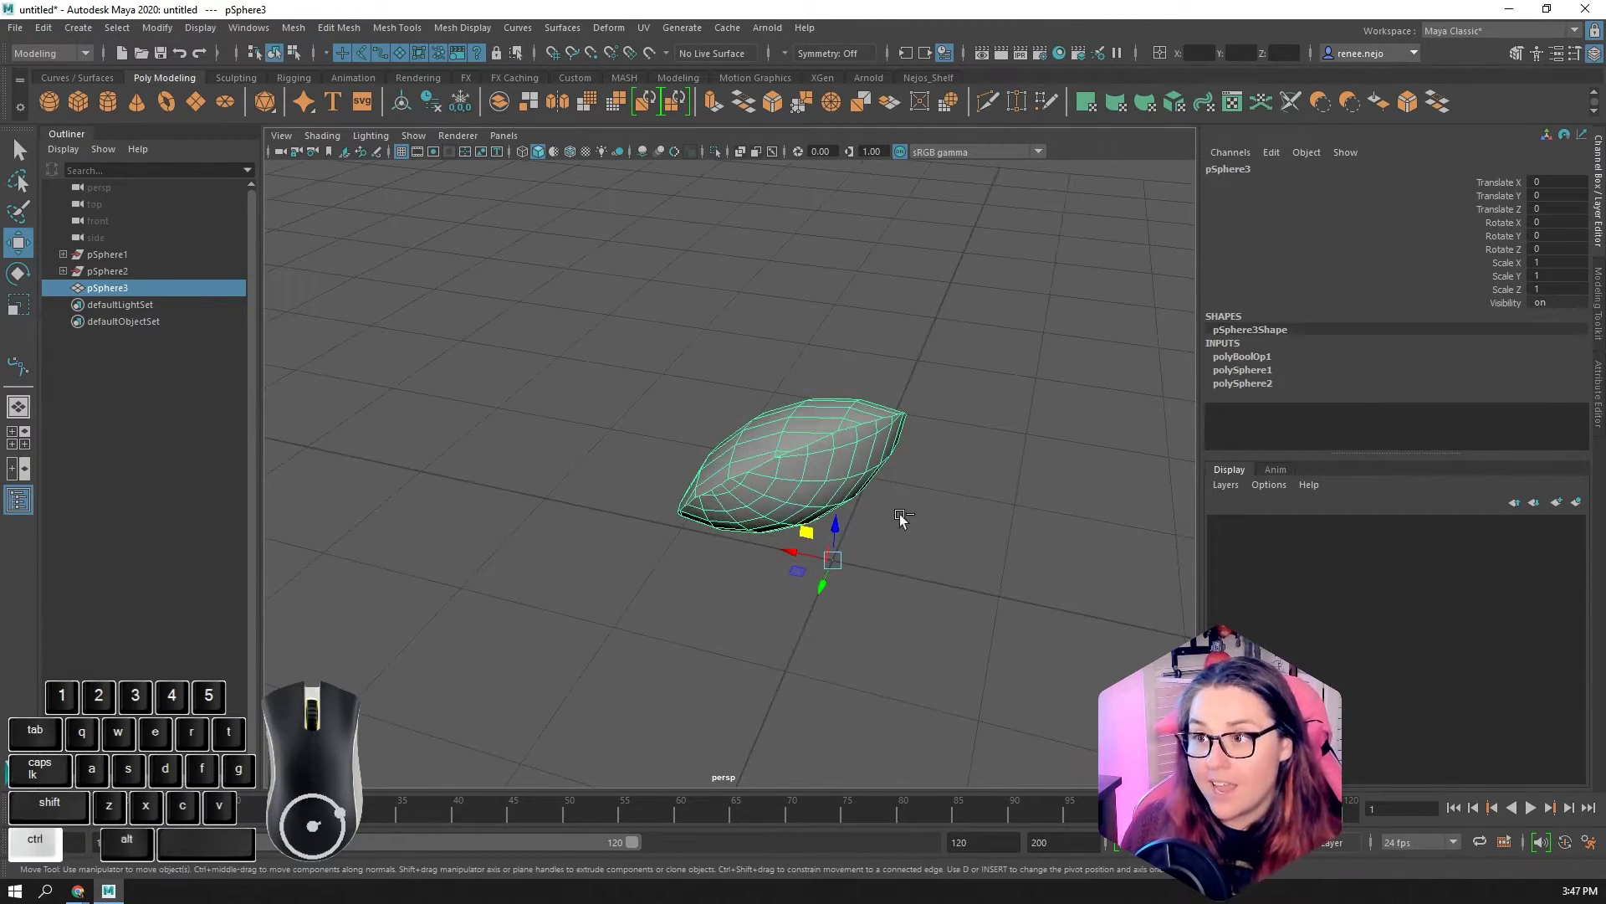